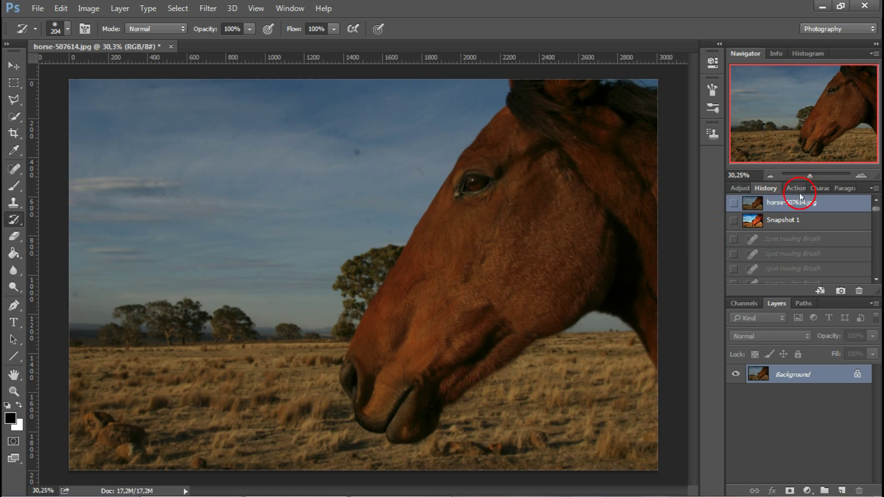
Step: Switch back to the original unedited horse photo and show its Red, Green and Blue channels
click(792, 222)
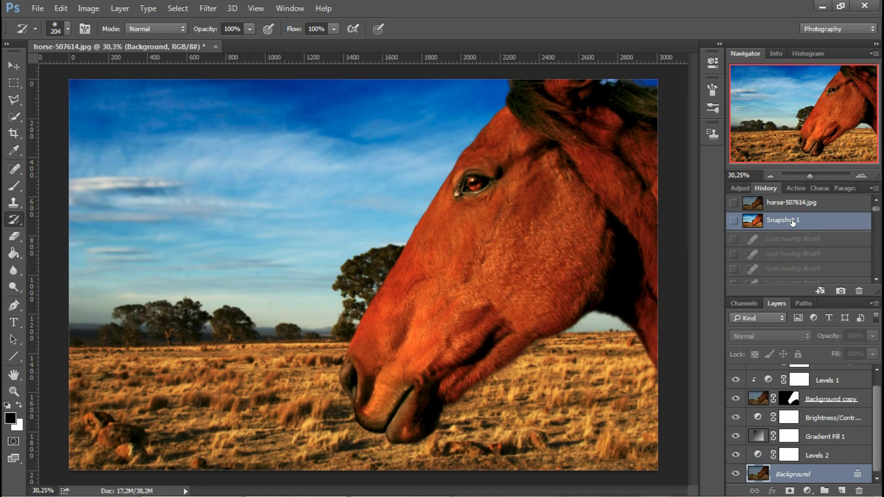
click(800, 206)
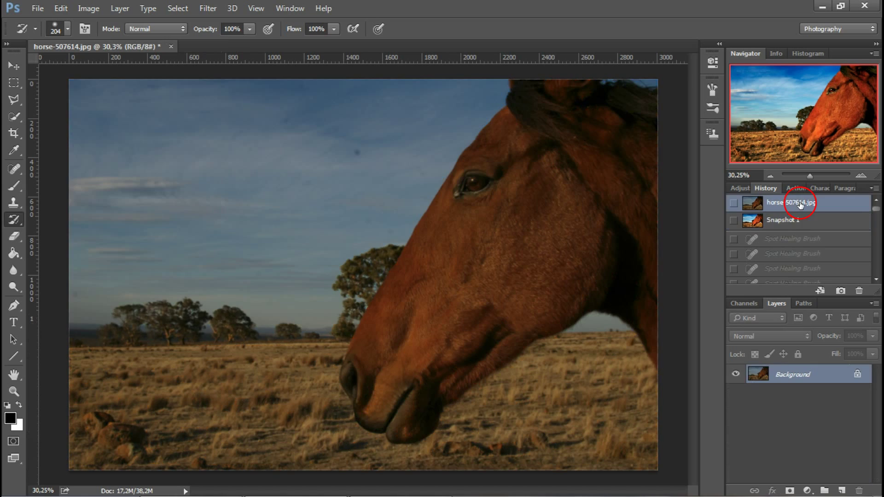
click(799, 222)
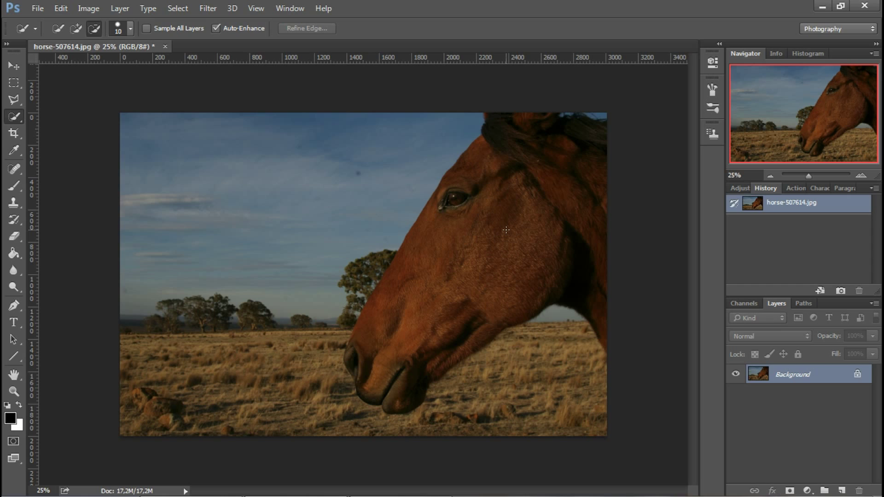
click(736, 280)
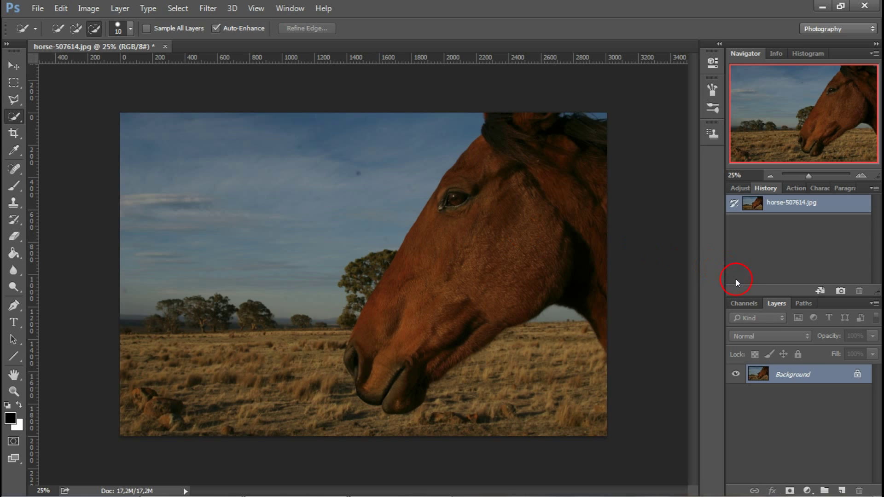
click(745, 304)
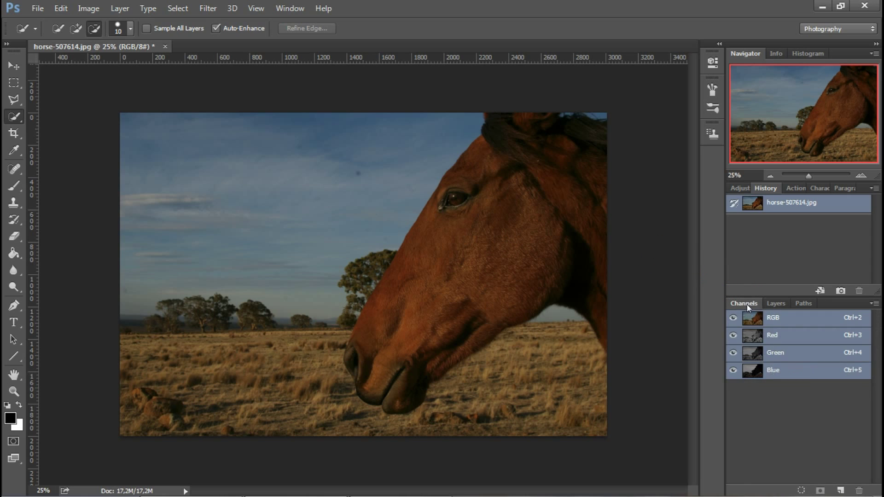
Step: Compare the Red, Green and Blue channels one at a time, finishing on Blue
click(797, 340)
click(796, 353)
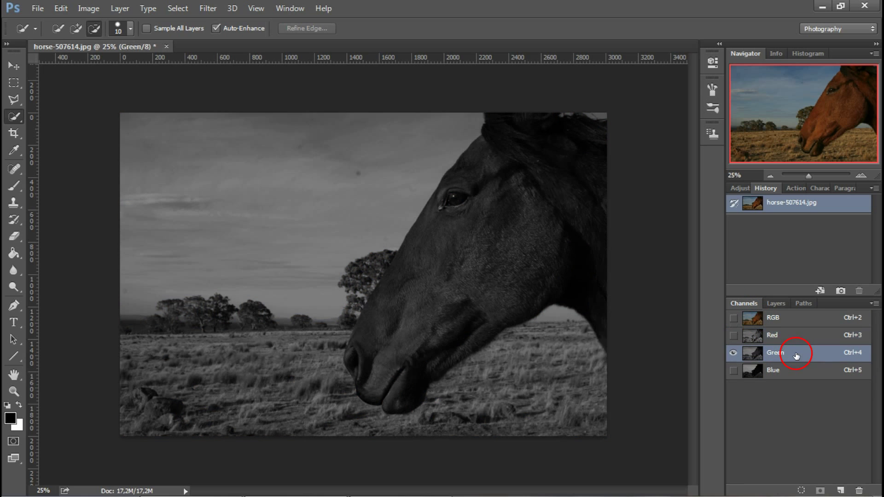
click(791, 371)
click(792, 354)
click(791, 352)
click(799, 339)
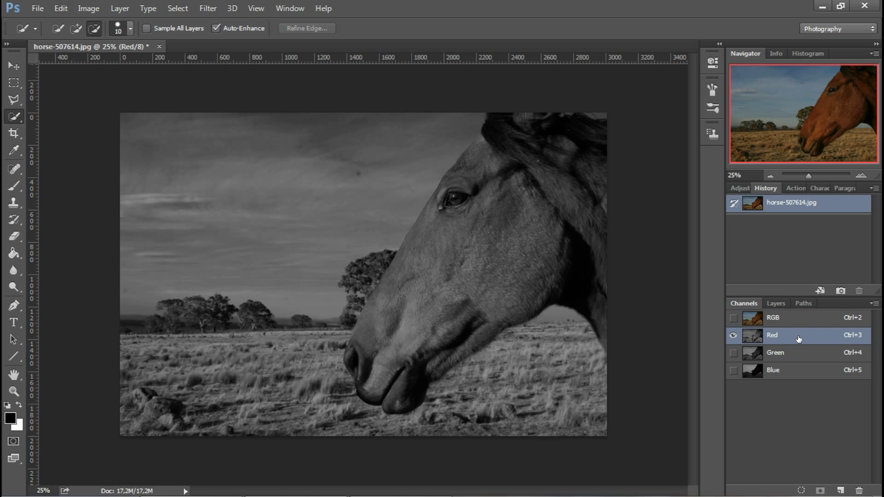
click(797, 354)
click(787, 371)
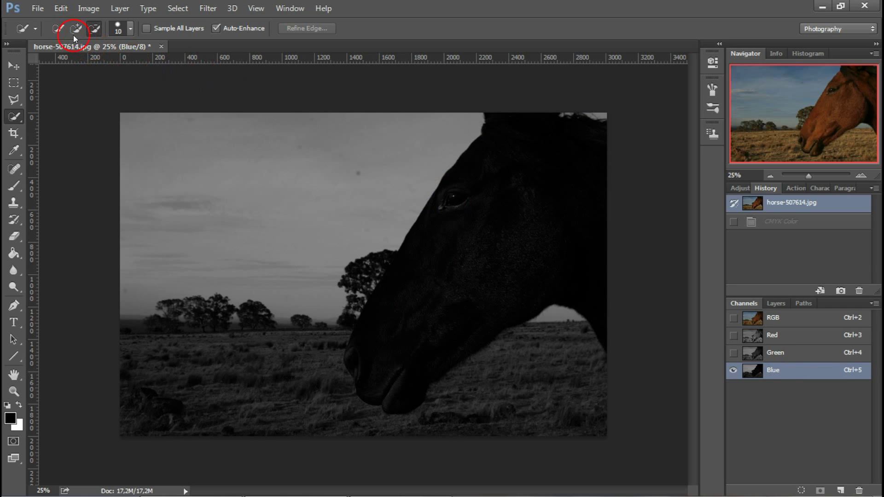
Step: Paint a Quick Selection in Add mode over the horse's head
right_click(16, 119)
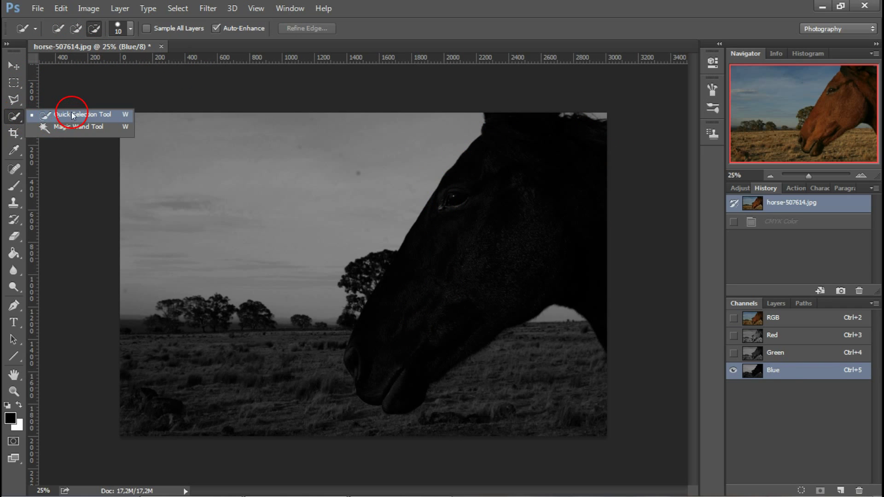
click(72, 114)
click(76, 29)
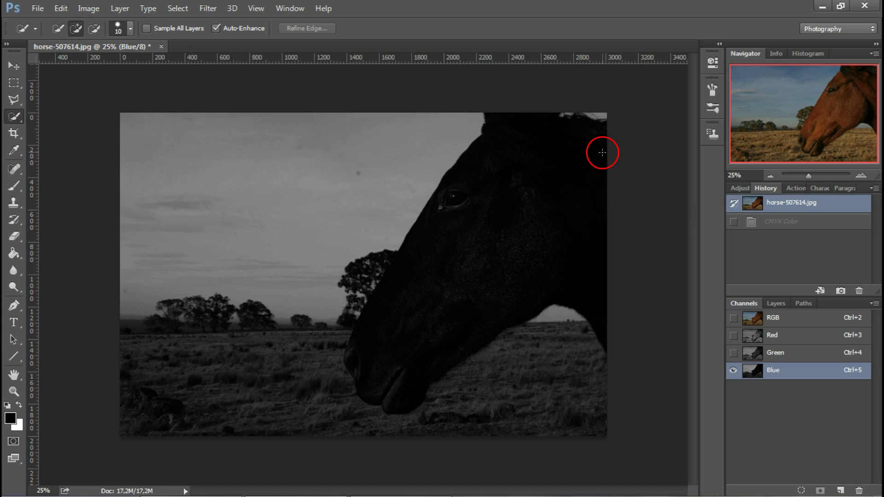
mouse_move(615, 144)
mouse_down()
mouse_move(567, 134)
mouse_move(538, 156)
mouse_move(442, 287)
mouse_up()
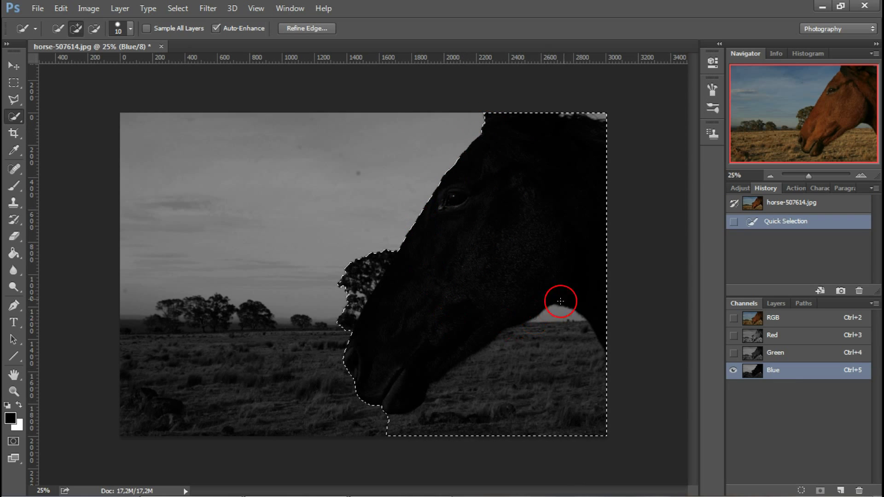
Step: Subtract the field below the chin and the tree by the forehead and muzzle, back in RGB view
click(94, 29)
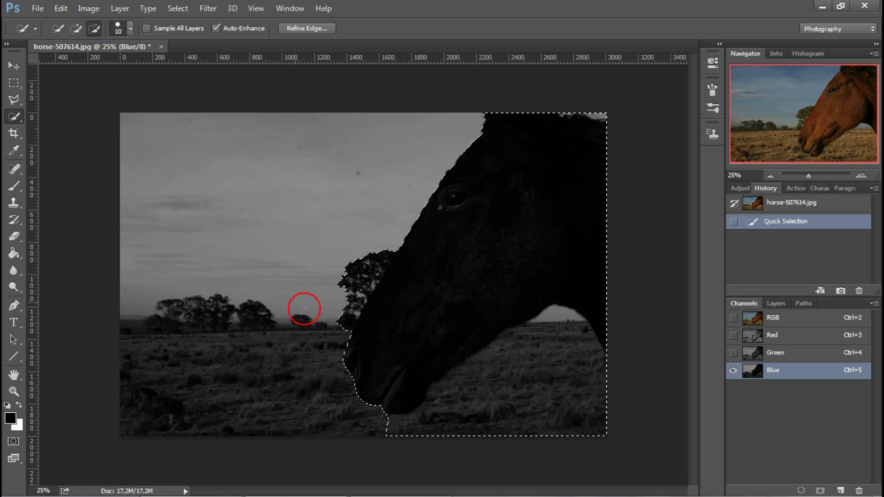
mouse_move(384, 422)
mouse_down()
mouse_move(550, 320)
mouse_move(565, 361)
mouse_up()
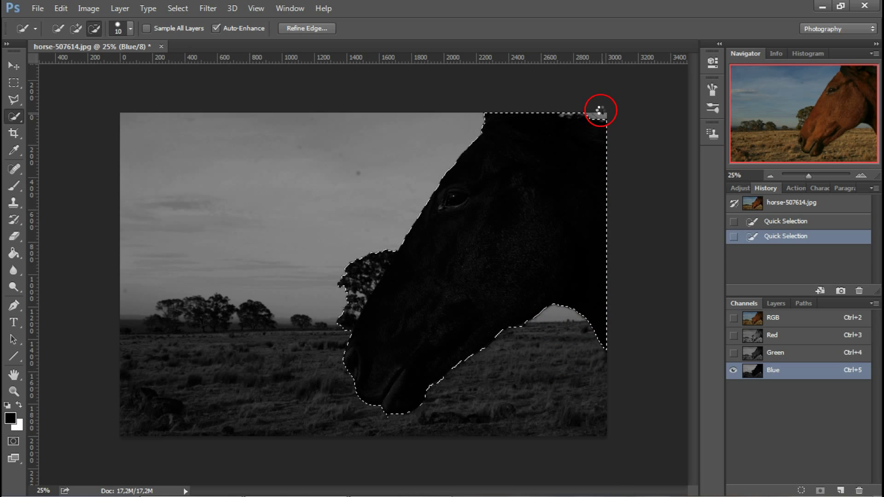
click(600, 112)
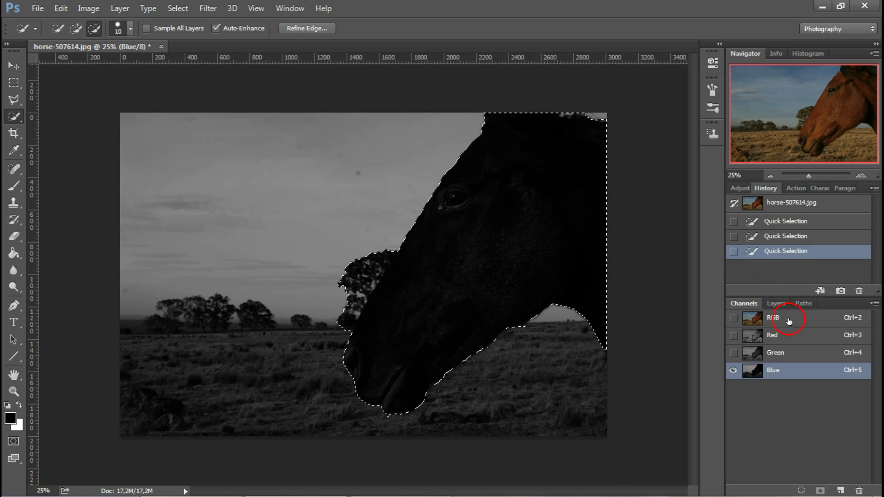
click(778, 318)
click(78, 29)
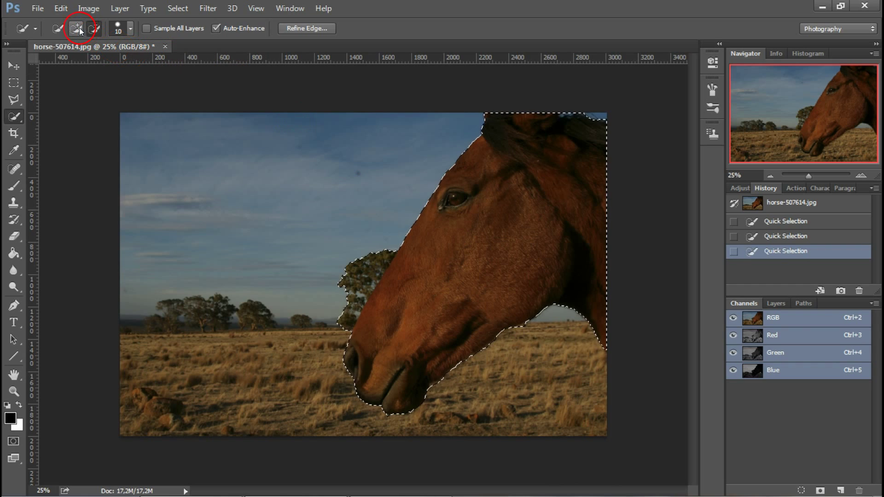
click(94, 29)
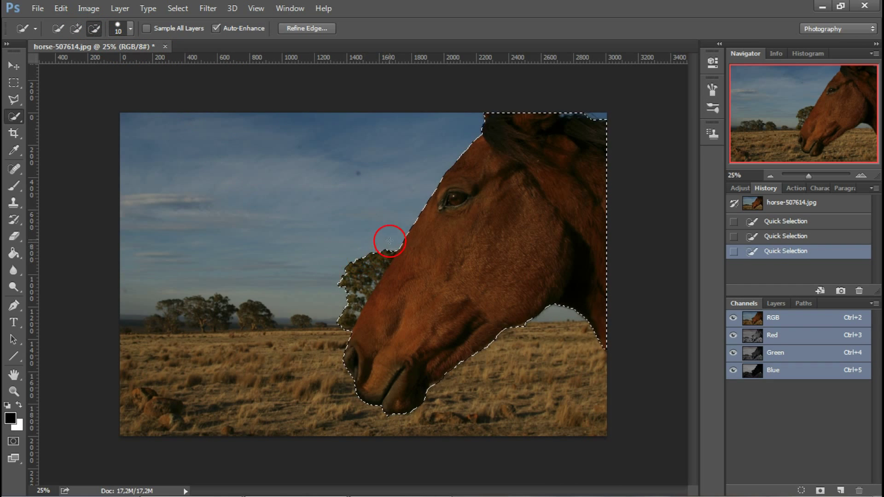
mouse_move(388, 247)
mouse_down()
mouse_move(351, 316)
mouse_move(389, 253)
mouse_move(352, 267)
mouse_up()
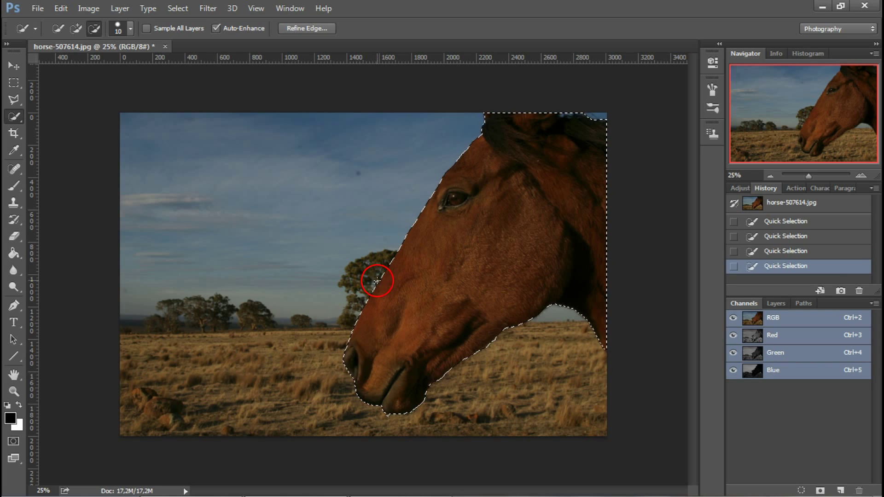
drag(377, 283, 358, 253)
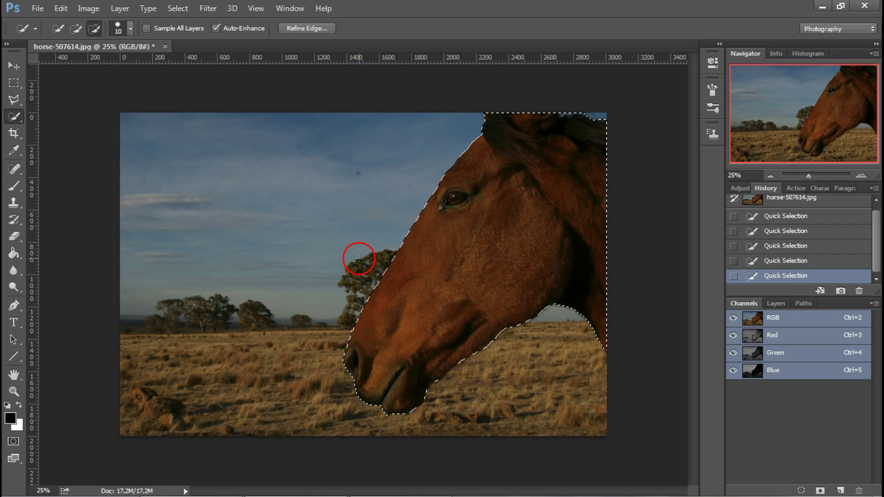
click(316, 28)
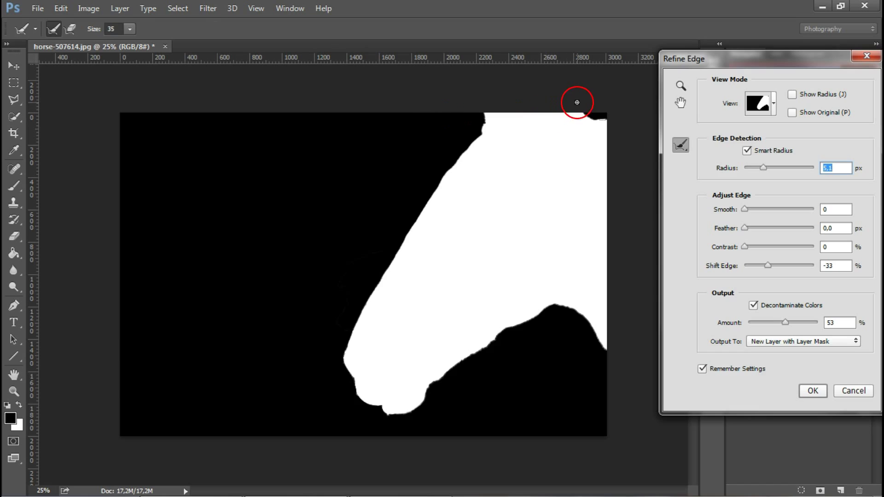
Step: Refine the edges along the horse's top, jaw and chin, outputting a new layer with layer mask
click(564, 107)
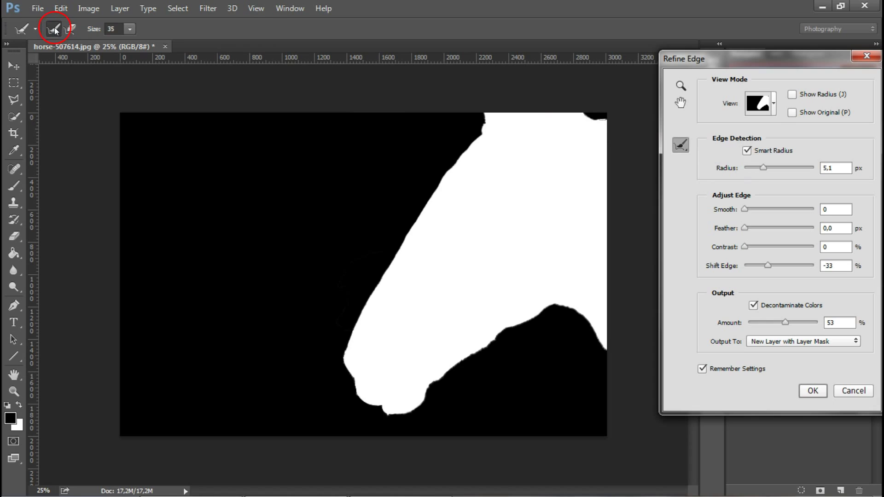
mouse_move(484, 113)
mouse_down()
mouse_move(474, 142)
mouse_move(582, 113)
mouse_move(549, 114)
mouse_move(573, 104)
mouse_move(602, 129)
mouse_move(571, 118)
mouse_move(587, 130)
mouse_up()
mouse_move(569, 359)
mouse_down()
mouse_move(583, 314)
mouse_move(549, 306)
mouse_move(506, 325)
mouse_move(551, 306)
mouse_move(582, 310)
mouse_move(602, 350)
mouse_up()
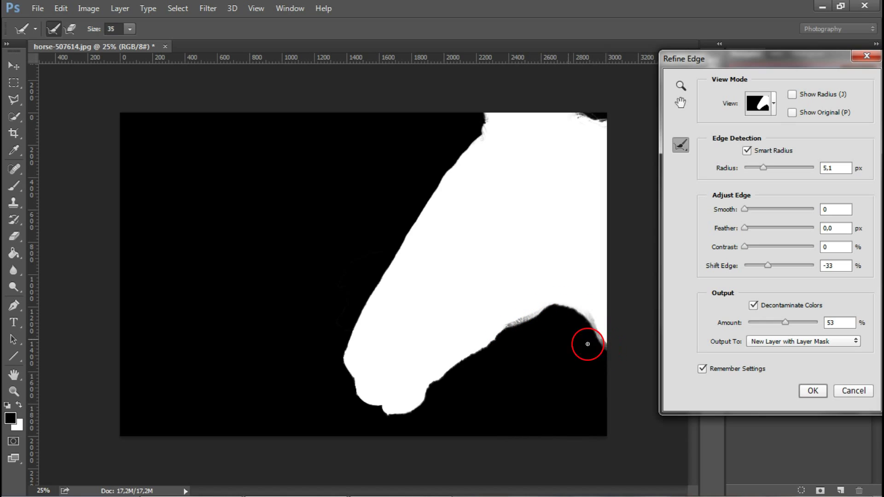
mouse_move(507, 329)
mouse_down()
mouse_move(462, 361)
mouse_move(485, 345)
mouse_move(458, 342)
mouse_up()
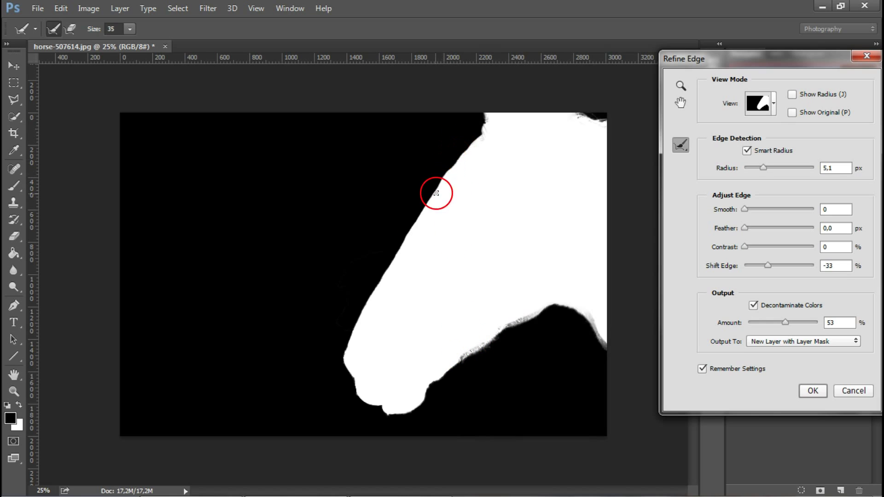
mouse_move(447, 371)
mouse_down()
mouse_move(426, 396)
mouse_move(431, 361)
mouse_move(420, 399)
mouse_move(386, 414)
mouse_move(374, 387)
mouse_move(378, 406)
mouse_move(357, 393)
mouse_move(355, 377)
mouse_move(373, 365)
mouse_up()
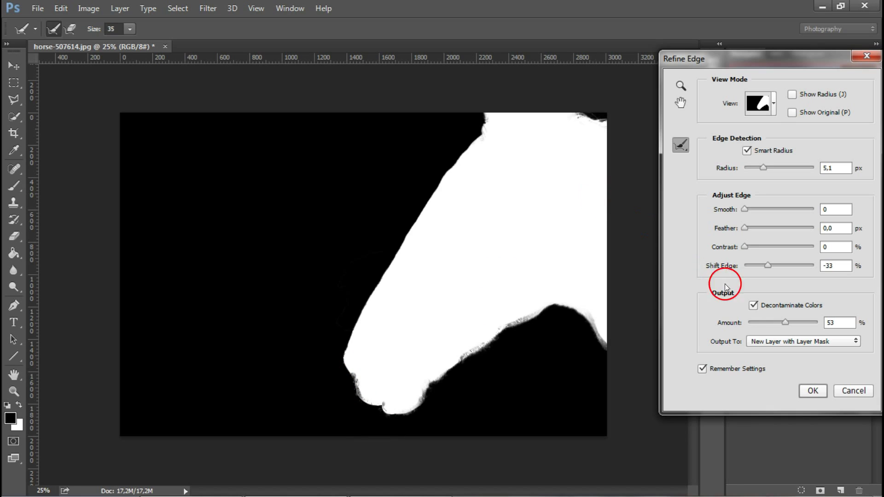
click(811, 391)
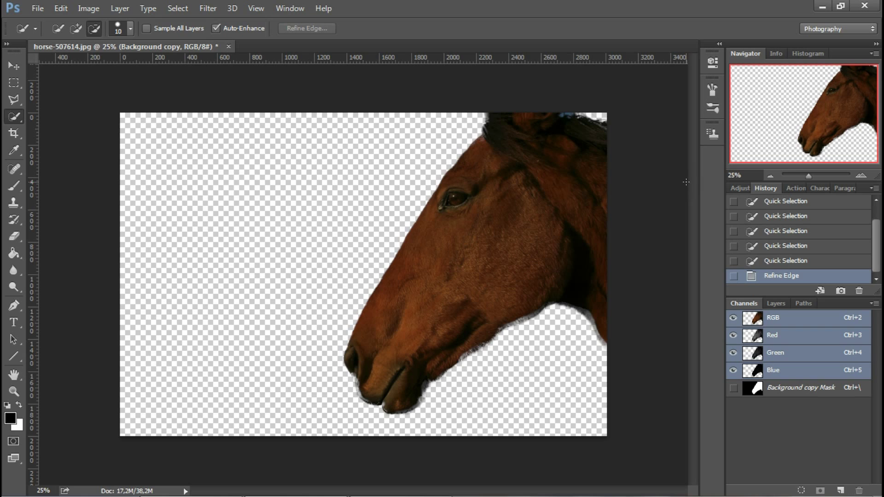
Step: Zoom in on the horse and make the Background layer visible again below the masked copy
click(861, 176)
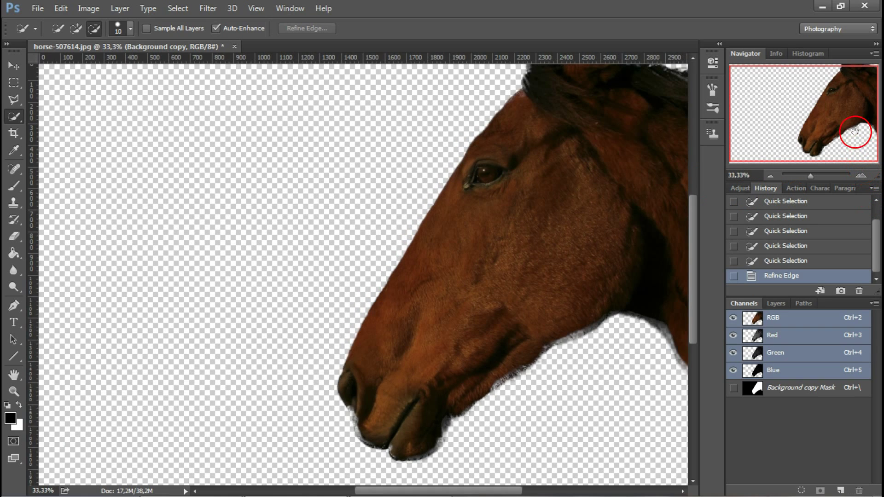
drag(835, 121, 835, 119)
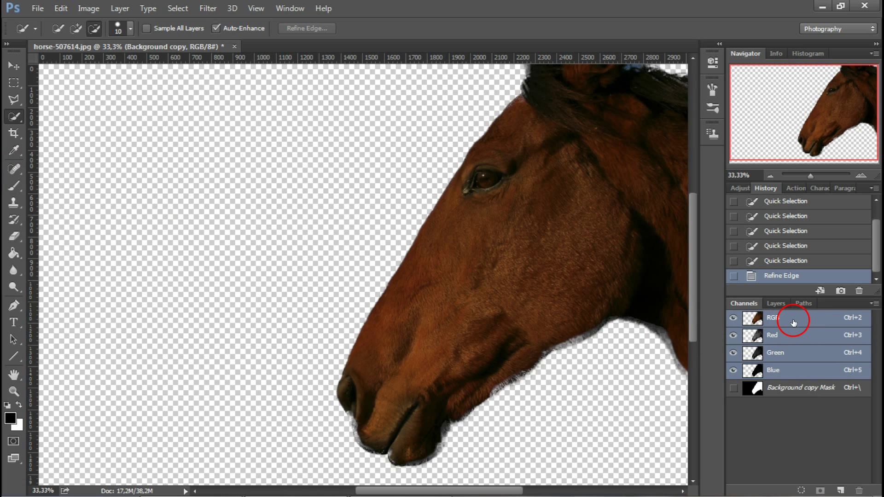
click(778, 304)
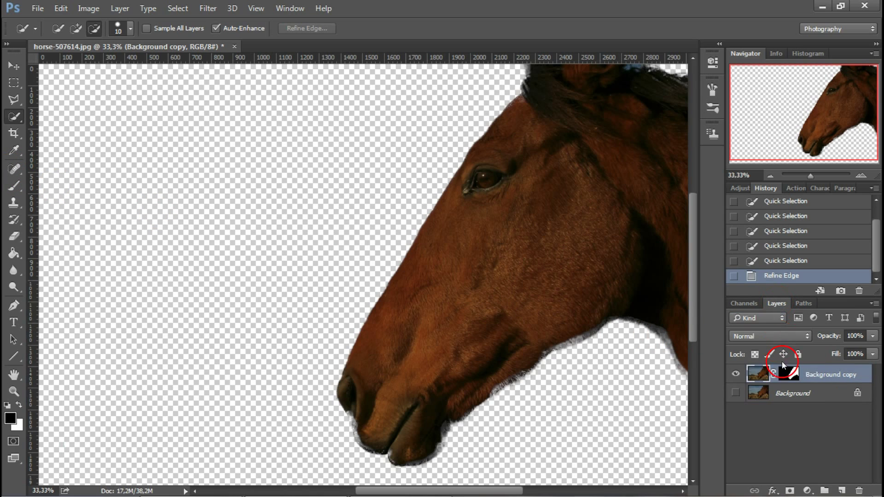
click(732, 394)
scroll(608, 109, down, 1)
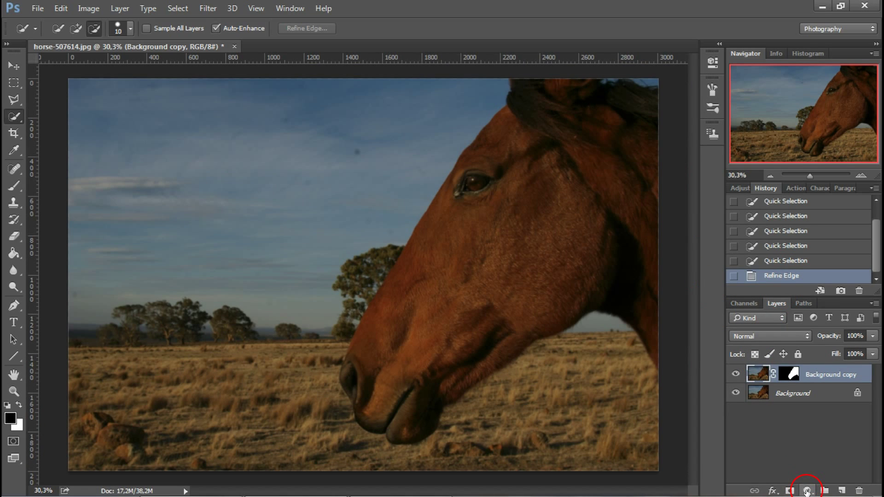
Step: Add a Levels adjustment and lower its white input point to brighten the horse
click(807, 491)
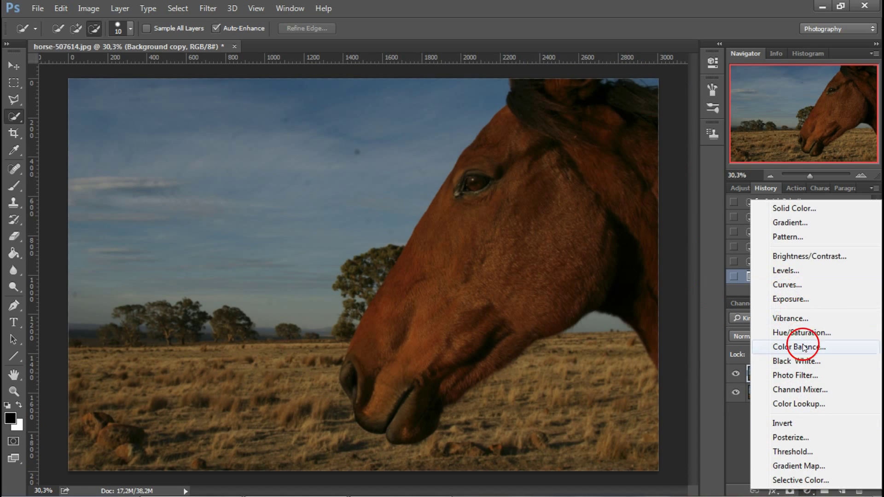
click(788, 271)
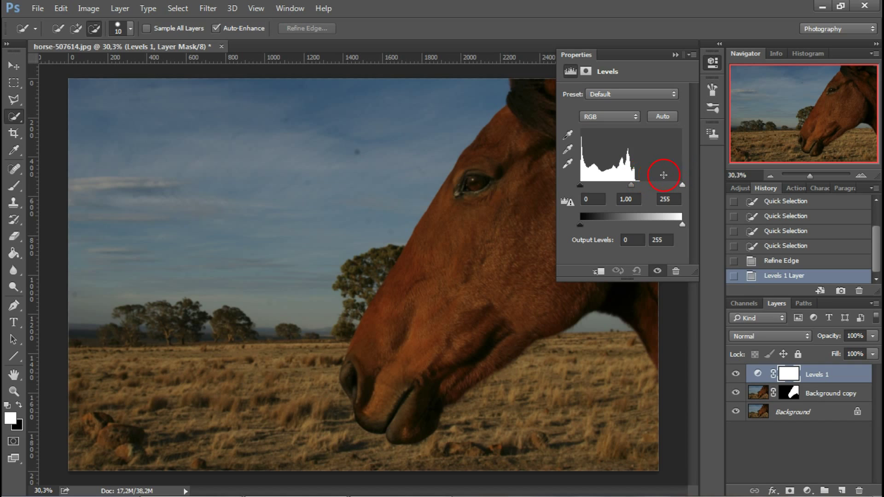
drag(682, 185, 640, 183)
click(601, 272)
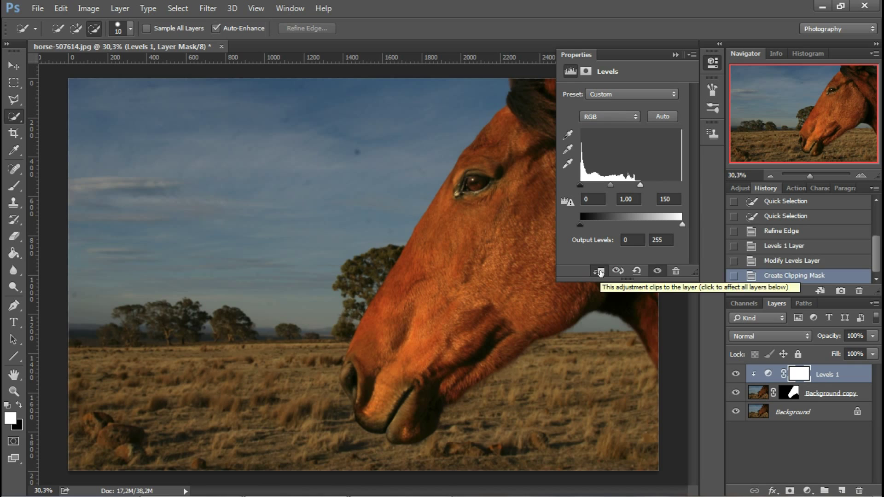
Step: Fine-tune the horse Levels midtone and black sliders, keeping the adjustment clipped to the horse layer
click(642, 184)
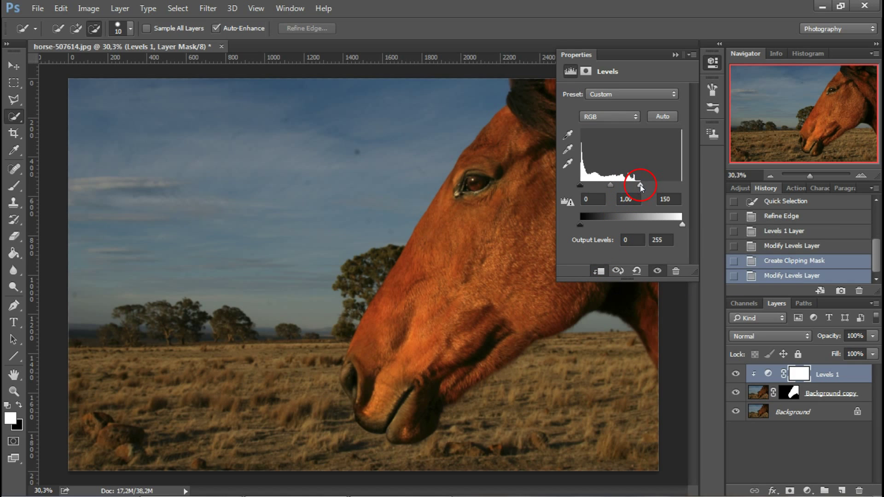
drag(609, 186, 607, 185)
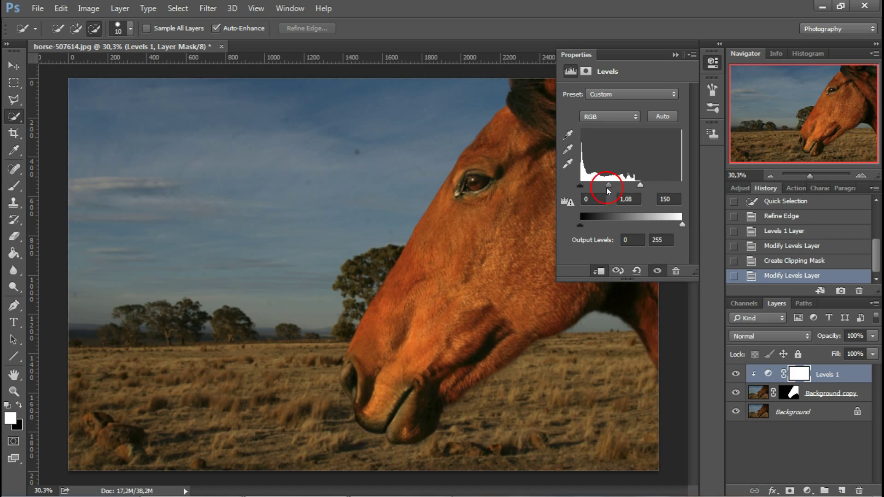
drag(580, 184, 584, 186)
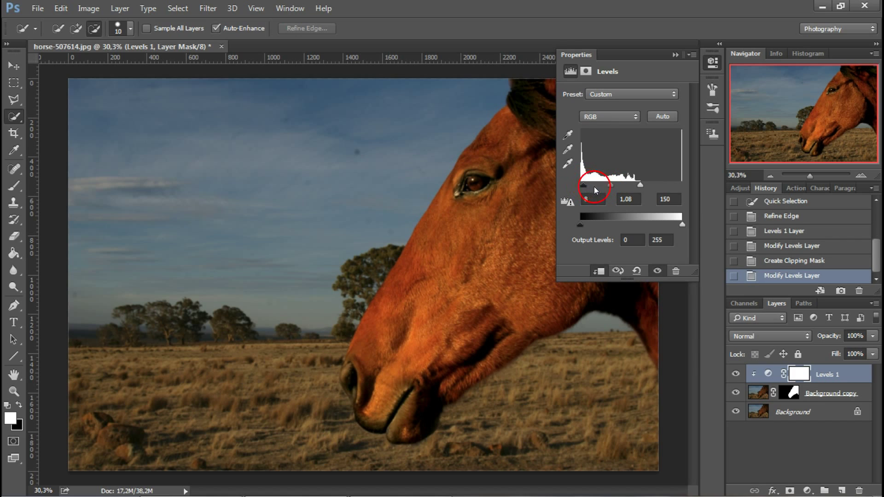
drag(582, 185, 583, 184)
click(689, 72)
click(674, 54)
click(800, 413)
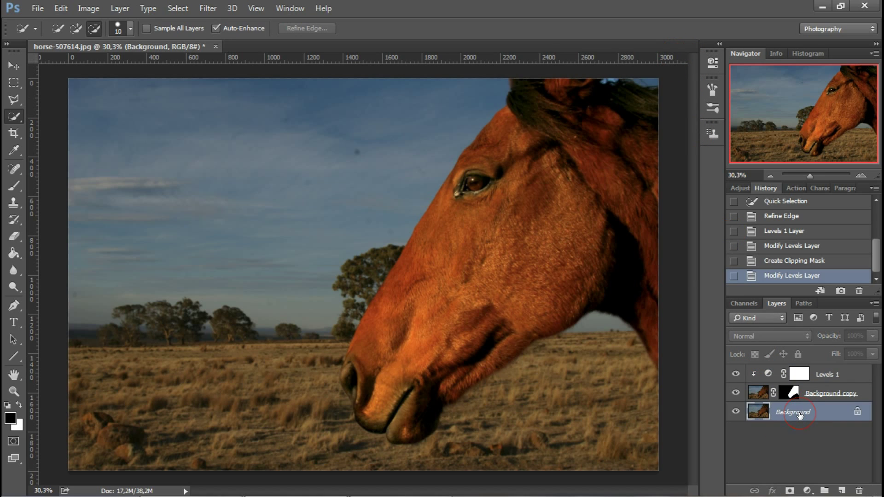
click(808, 491)
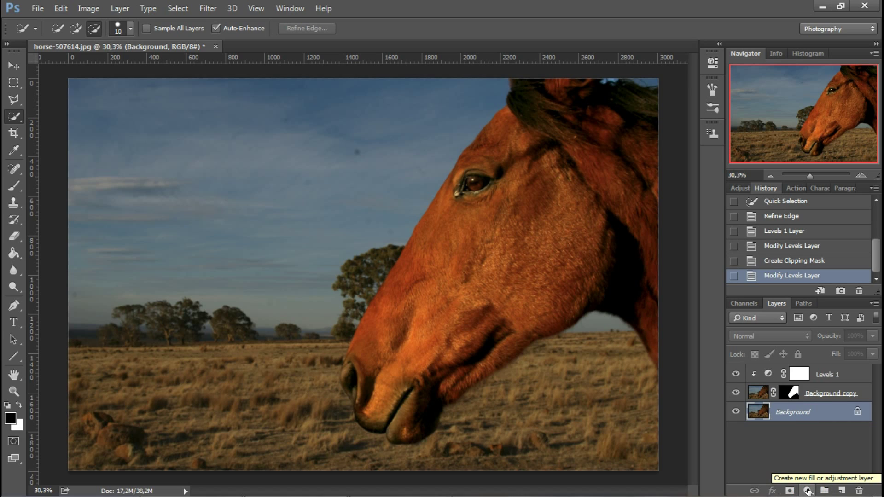
Step: Add a Levels adjustment for the background with input levels 5, 0.83 and 181
click(808, 491)
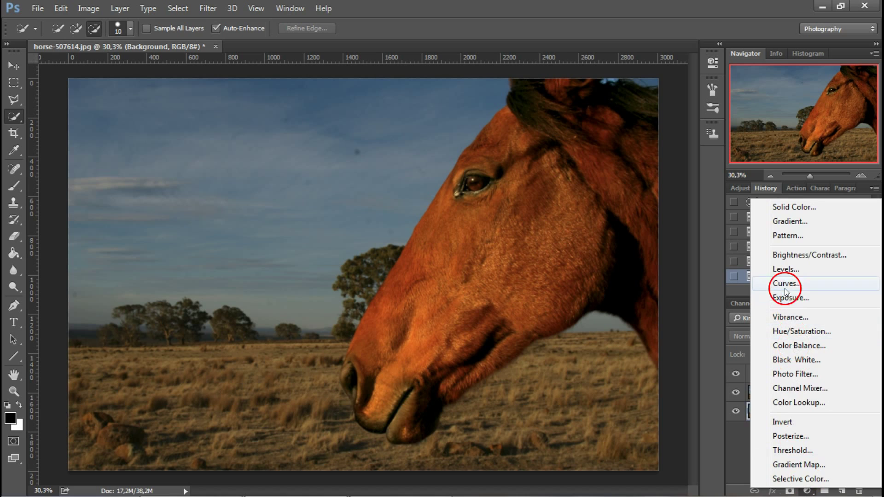
click(785, 270)
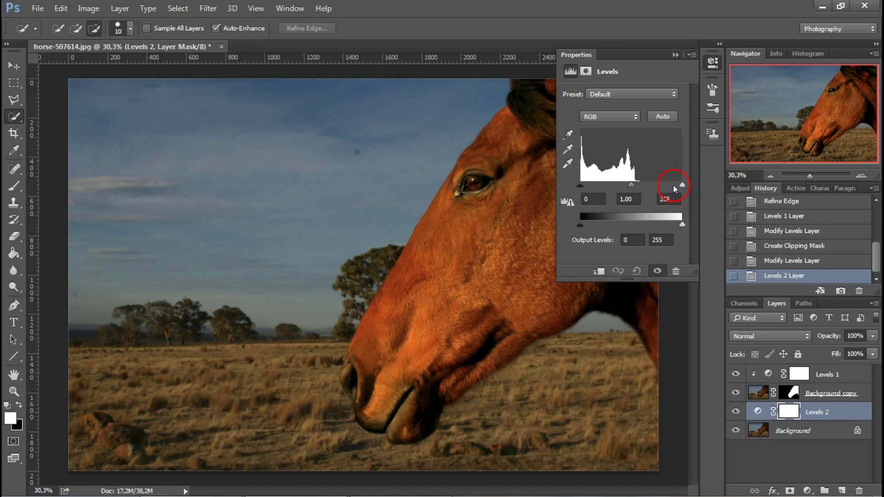
drag(684, 183, 652, 181)
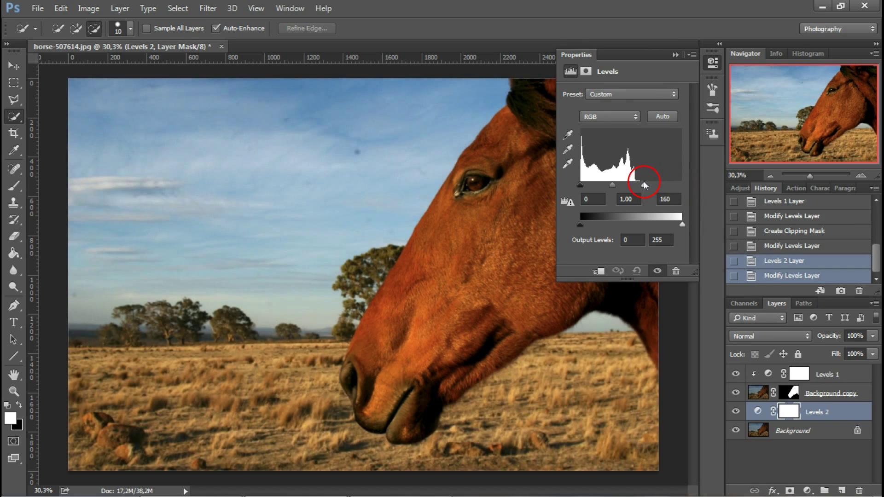
drag(616, 185, 586, 187)
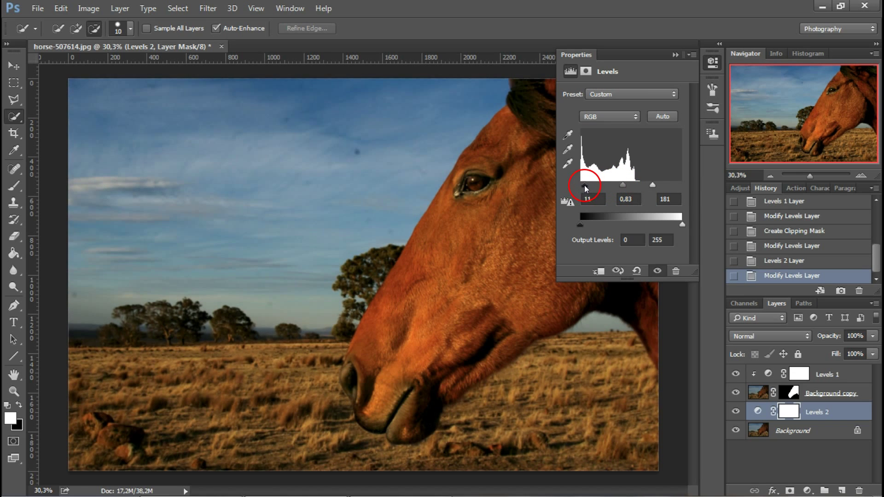
drag(583, 185, 582, 185)
Step: Add a Gradient Fill layer with Reverse checked over the background
click(807, 489)
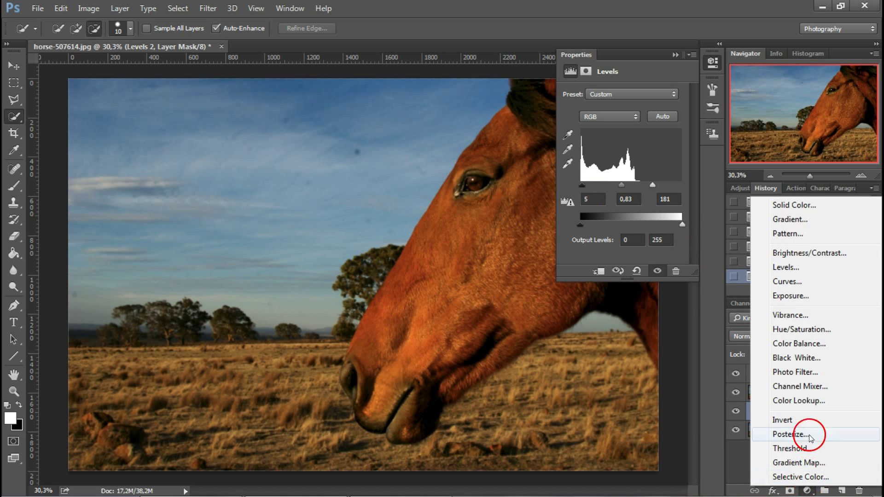
click(793, 221)
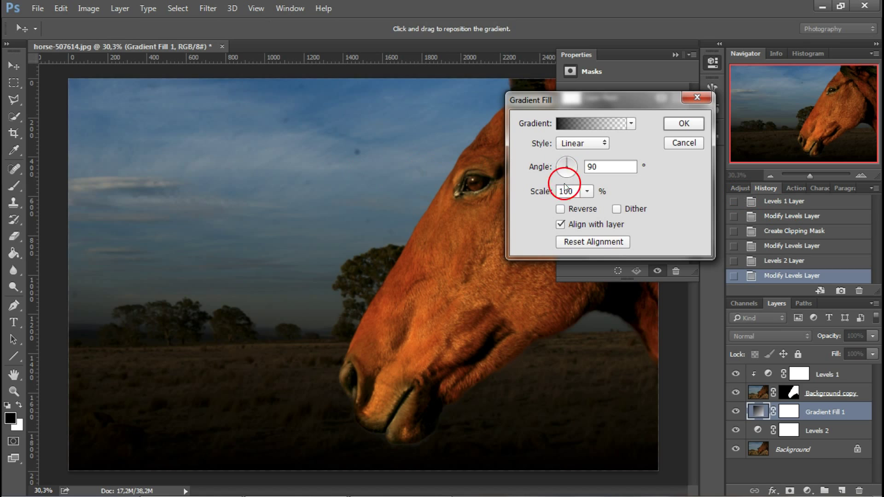
click(560, 210)
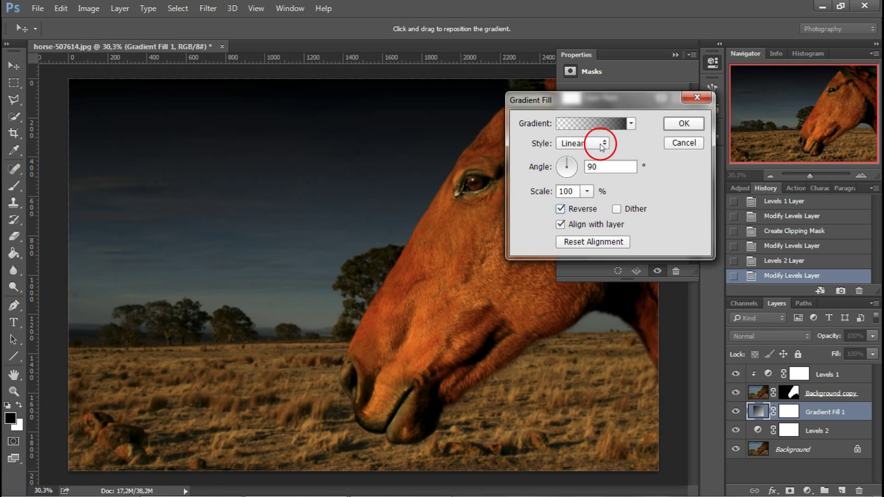
click(677, 125)
Step: Blend the gradient layer as Overlay at about 59% opacity
click(762, 336)
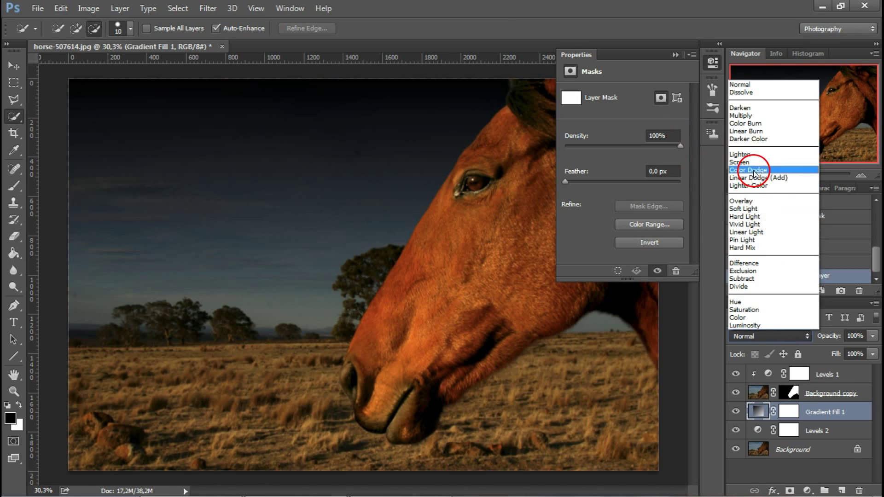
click(753, 202)
click(807, 337)
click(873, 336)
mouse_move(848, 353)
mouse_down()
mouse_move(836, 351)
mouse_move(846, 351)
mouse_up()
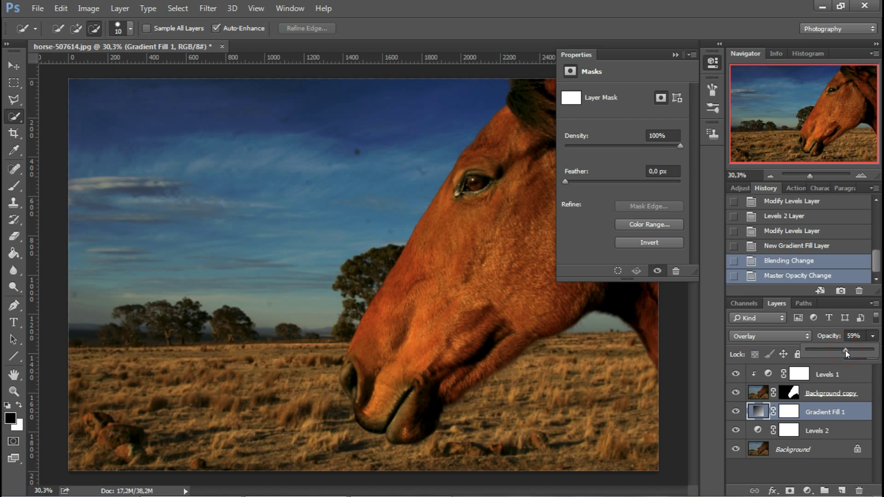
key(shift+plus)
key(shift+plus)
Step: Retune the background Levels to input levels 5, 1.00 and 153
click(789, 430)
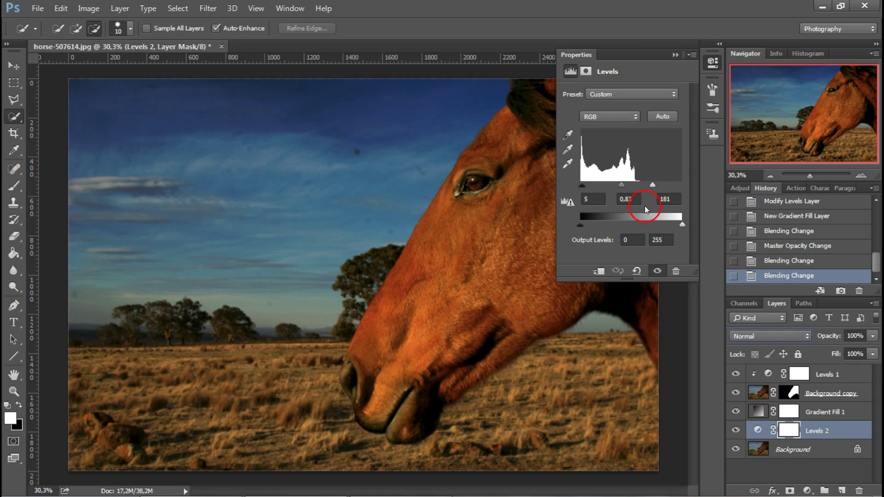
drag(622, 185, 616, 186)
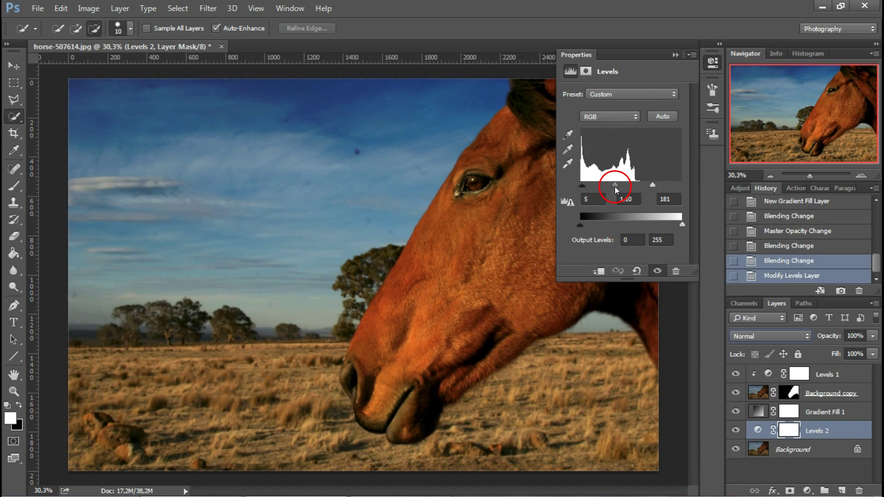
drag(653, 185, 642, 185)
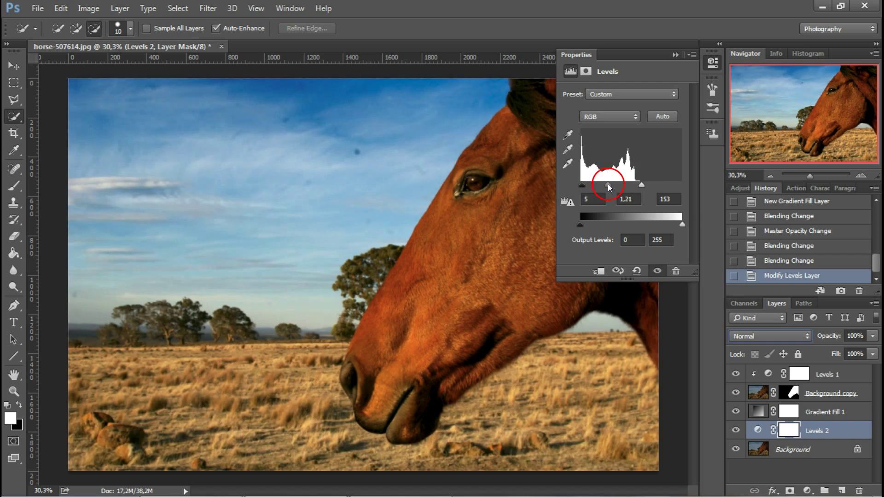
drag(607, 184, 612, 184)
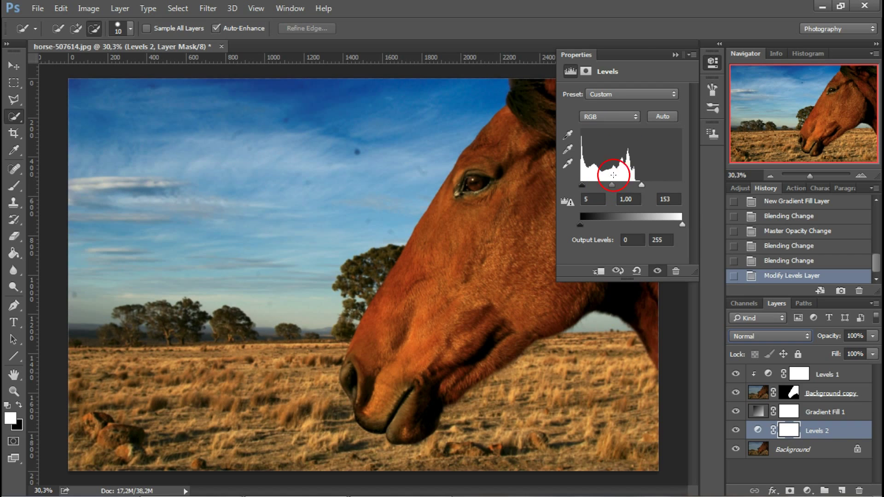
click(672, 55)
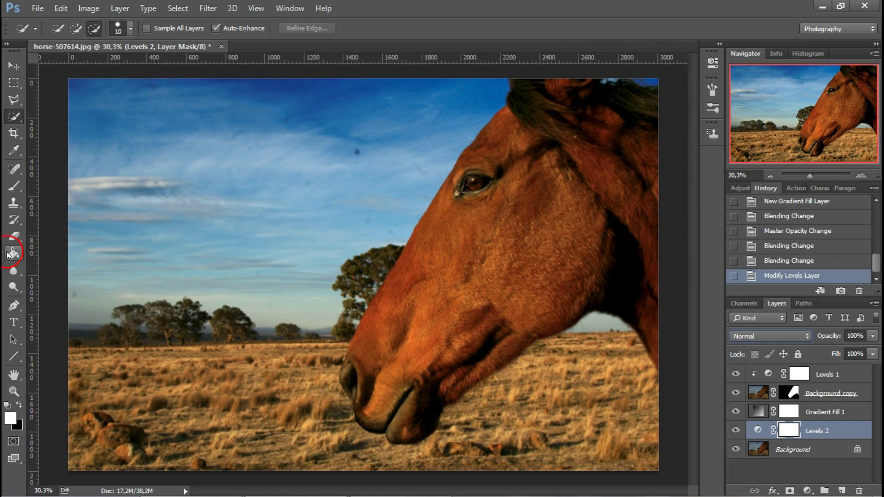
Step: Use the Spot Healing Brush on the Background layer to heal the first sky specks
click(18, 172)
right_click(19, 172)
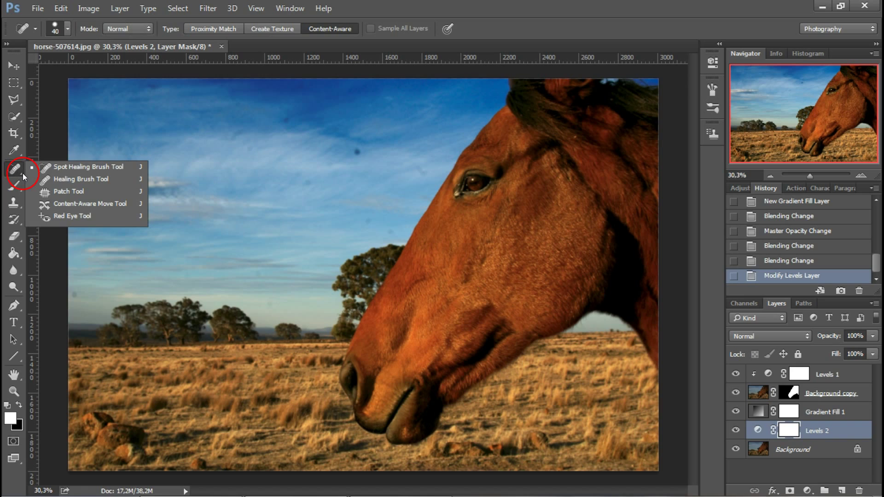
click(78, 167)
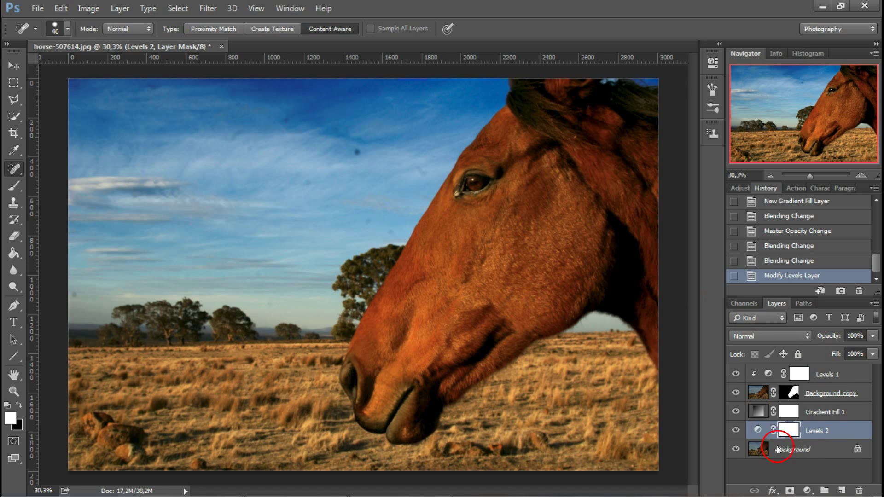
click(794, 450)
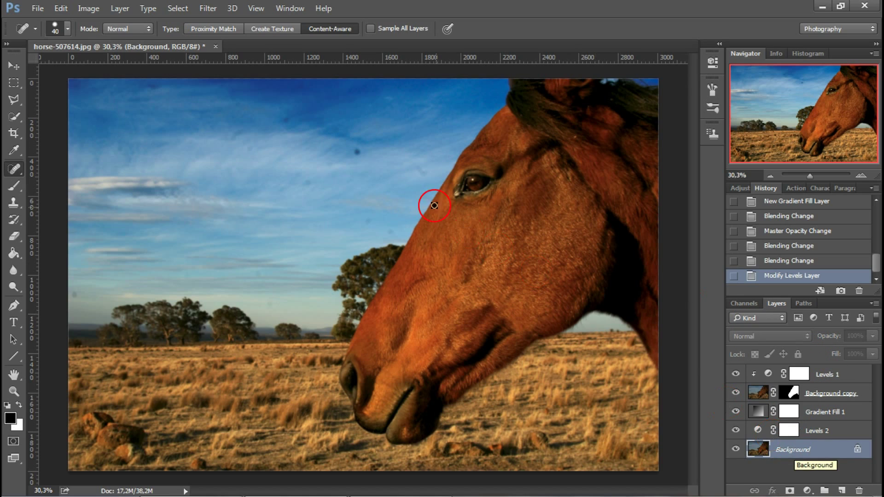
drag(417, 166, 417, 170)
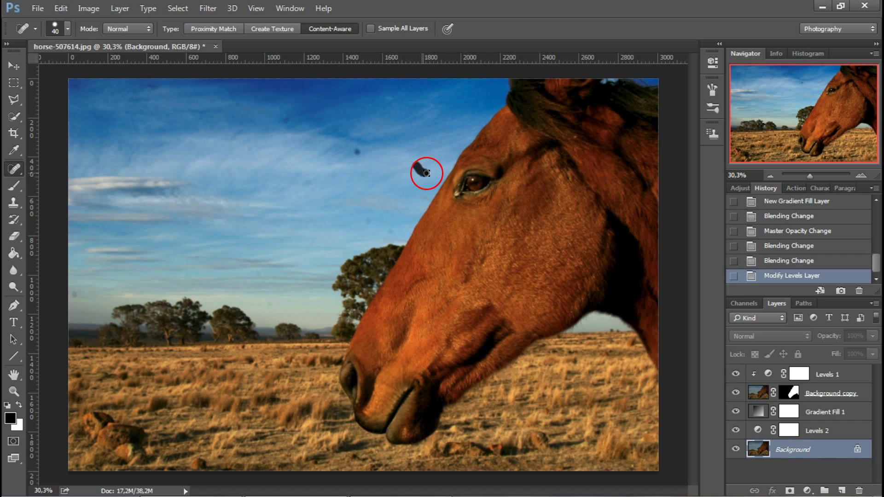
mouse_move(376, 219)
mouse_down()
mouse_move(367, 223)
mouse_move(388, 228)
mouse_up()
Step: Heal the remaining dark specks across the upper and left sky
drag(356, 148, 357, 156)
drag(333, 125, 333, 129)
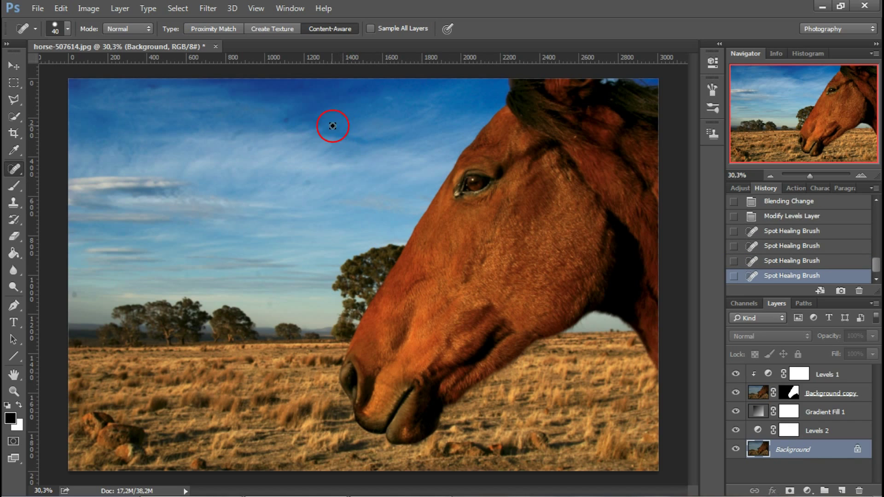
drag(302, 86, 289, 118)
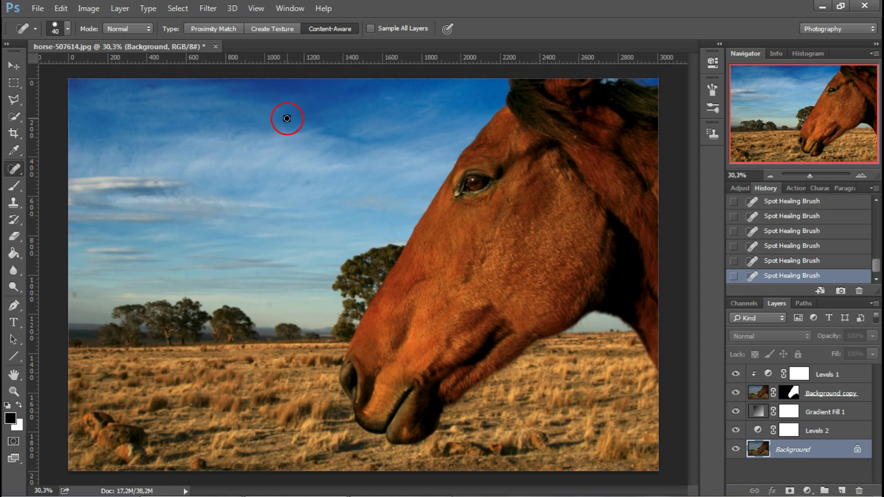
drag(307, 181, 310, 181)
drag(248, 146, 248, 154)
drag(239, 98, 236, 134)
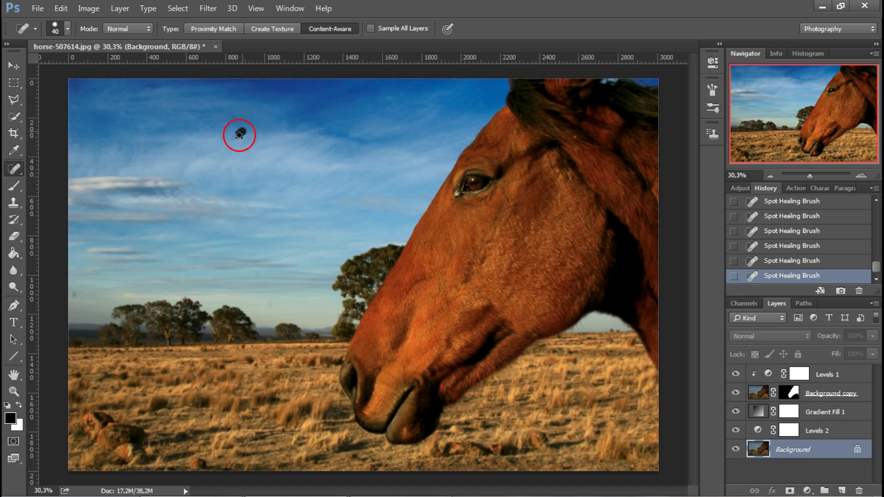
drag(146, 85, 164, 86)
drag(121, 142, 130, 144)
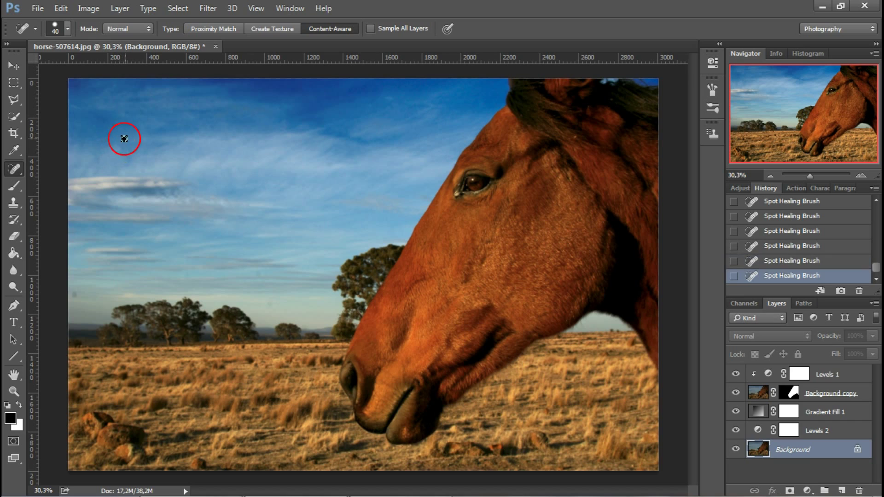
drag(75, 297, 70, 288)
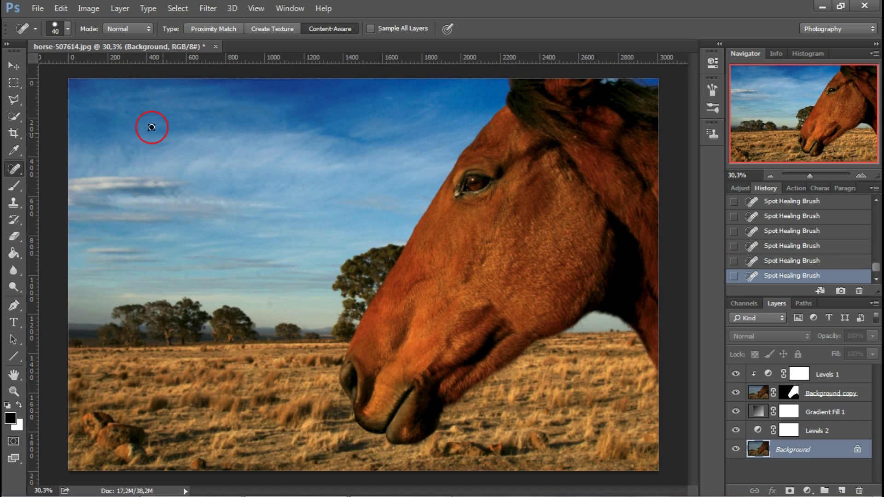
Step: Add a Color Lookup adjustment above Levels 1 using the 3Strip.look 3D LUT
double_click(827, 375)
double_click(766, 371)
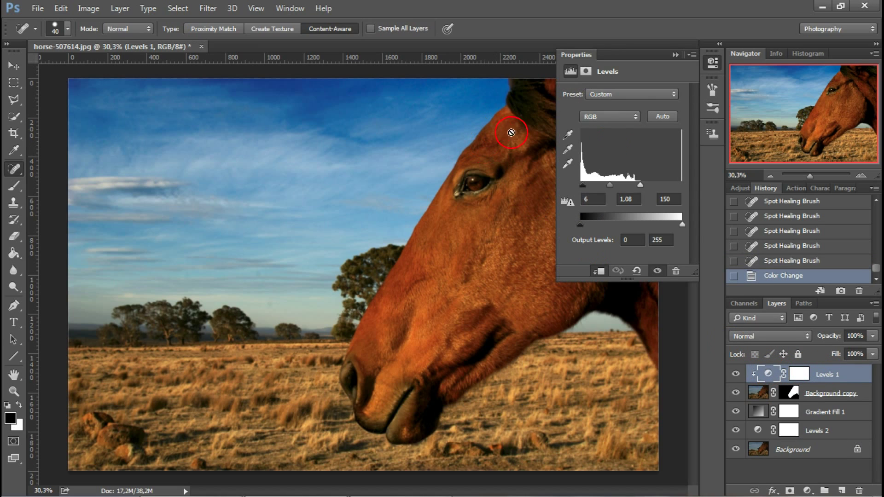
click(638, 185)
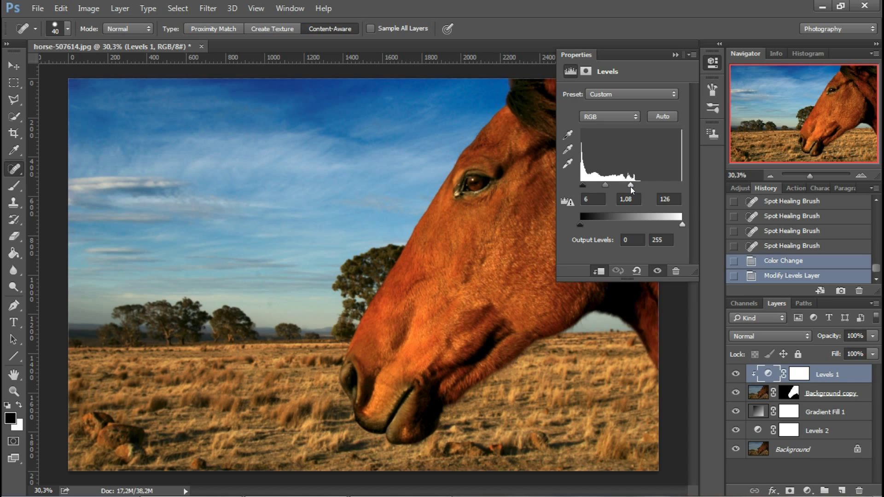
click(807, 491)
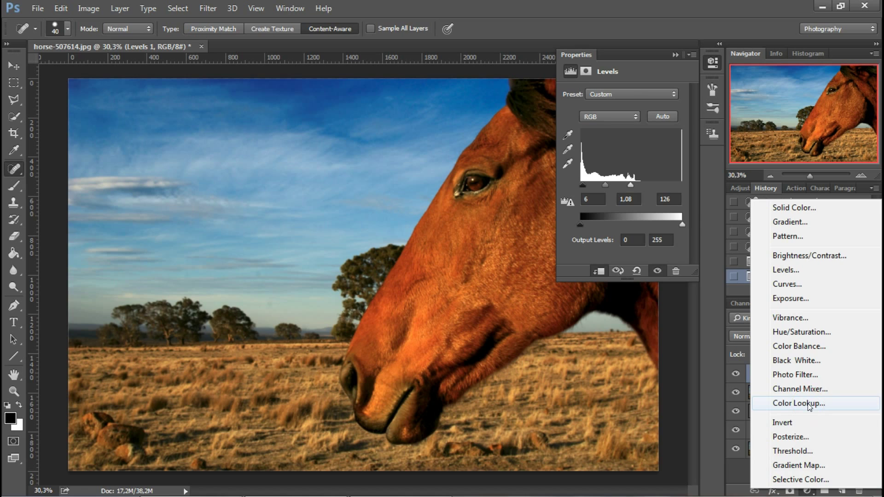
click(810, 403)
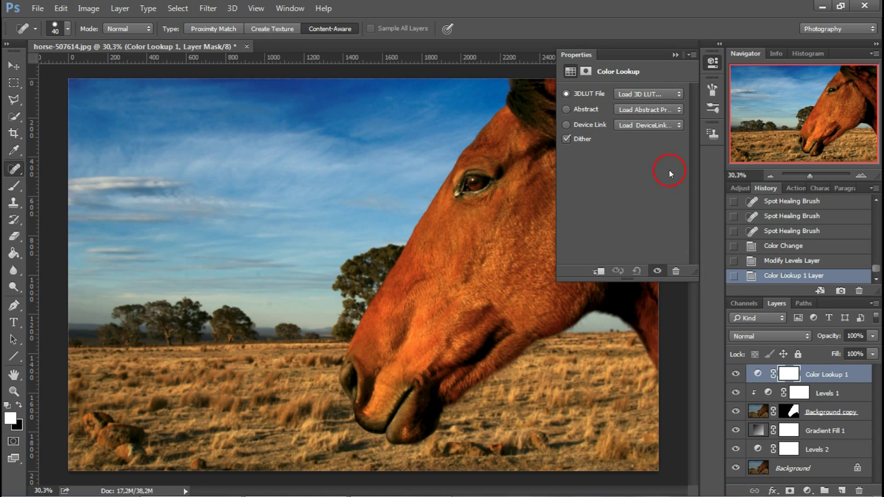
drag(630, 91, 642, 160)
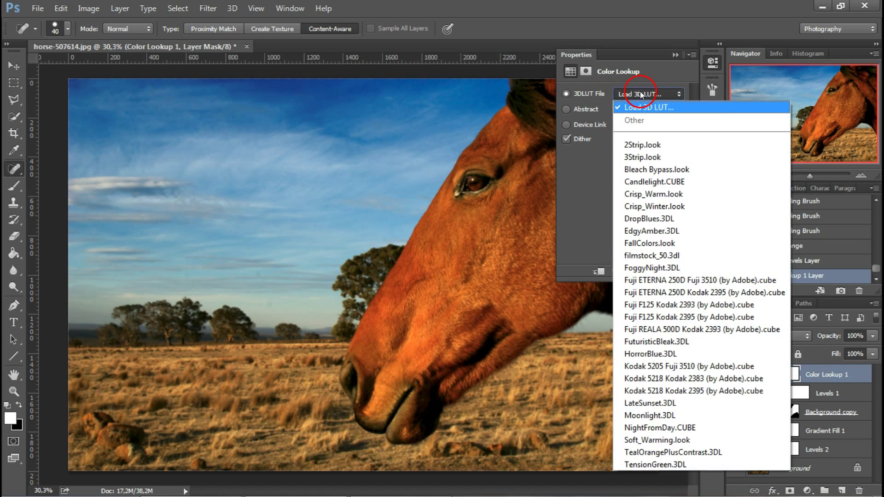
click(642, 159)
Step: Clip the Color Lookup to the horse, compare it on and off, and collapse Properties
click(599, 271)
click(658, 272)
click(657, 271)
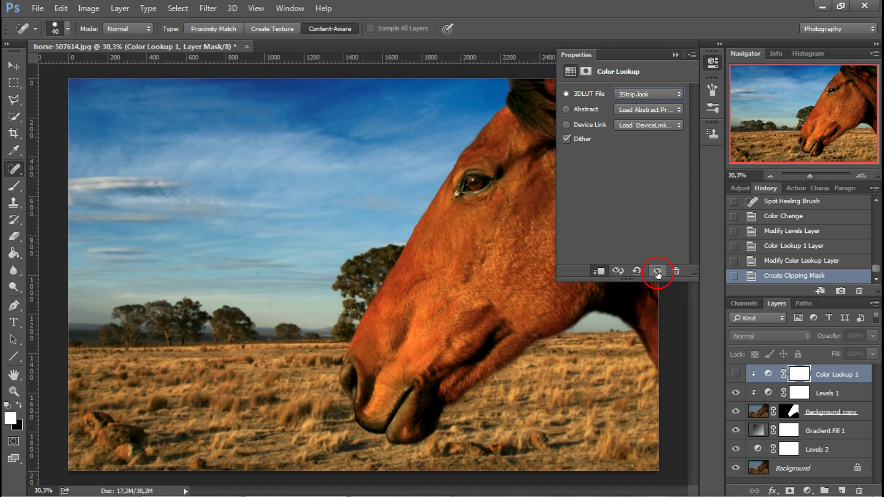
click(658, 272)
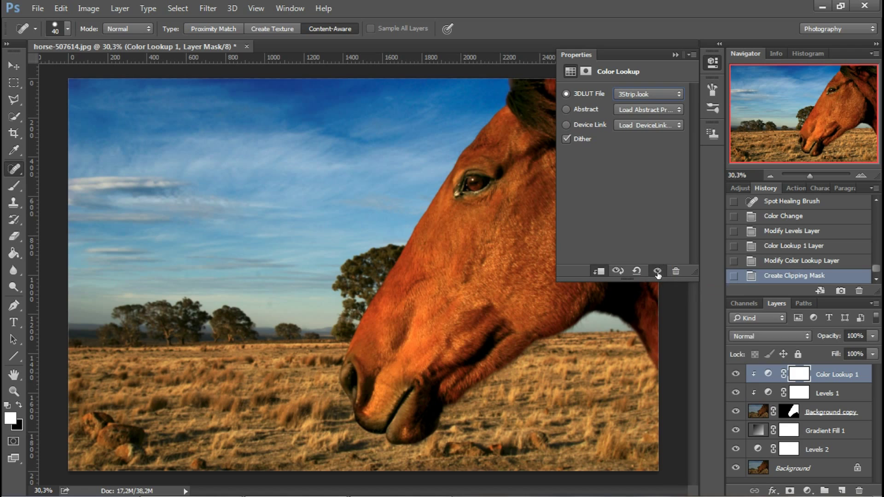
click(657, 272)
click(656, 204)
click(676, 55)
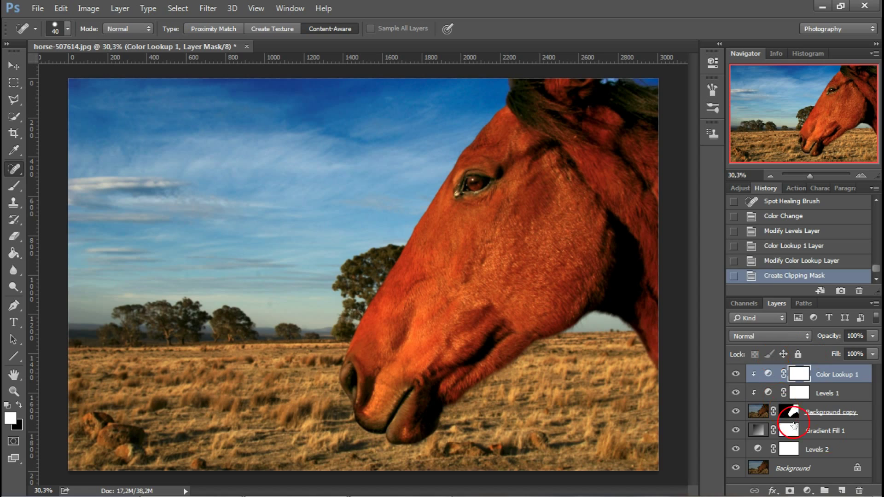
Step: Add an unclipped Brightness/Contrast layer above Gradient Fill 1 with Contrast 58, Brightness -2
click(824, 430)
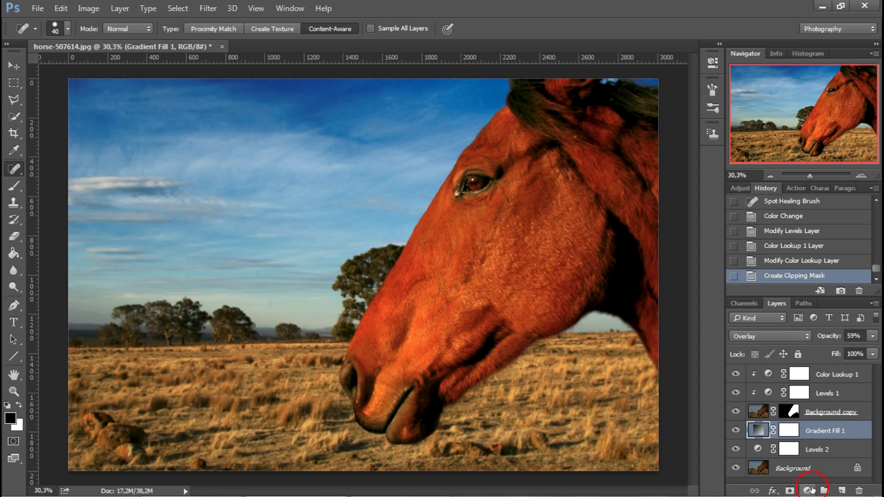
click(807, 489)
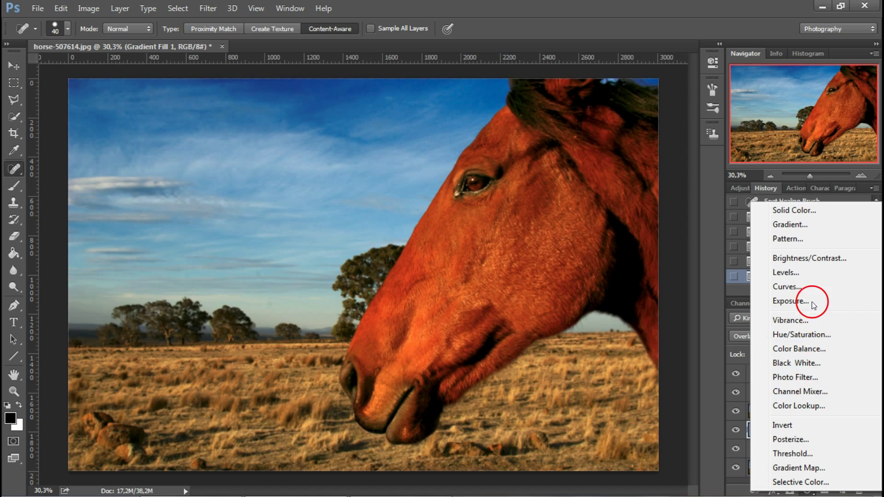
click(793, 257)
drag(624, 153, 656, 160)
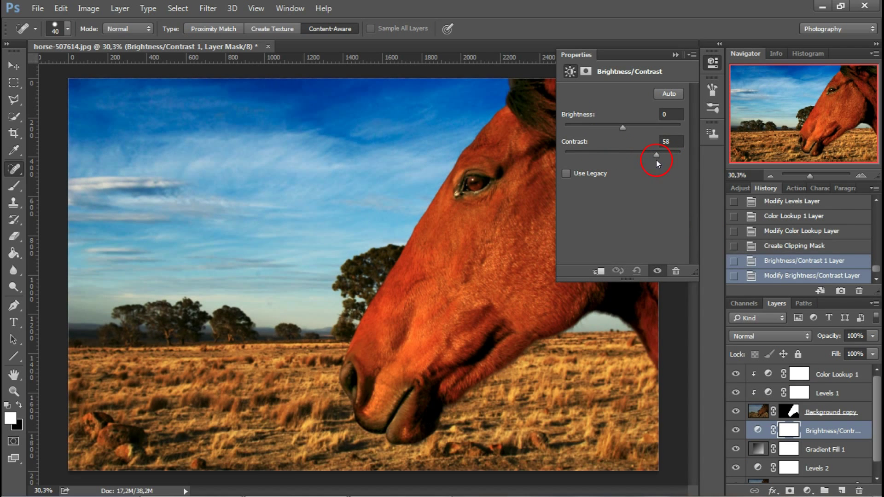
drag(624, 127, 623, 129)
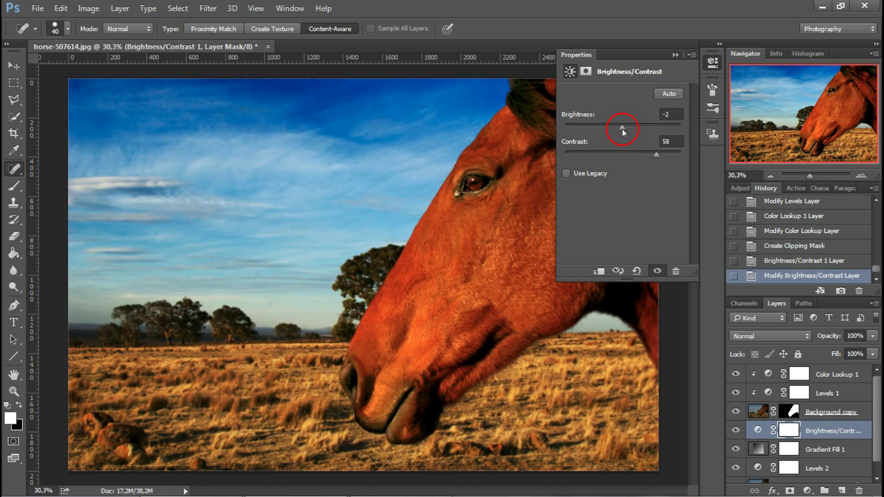
click(599, 271)
click(676, 54)
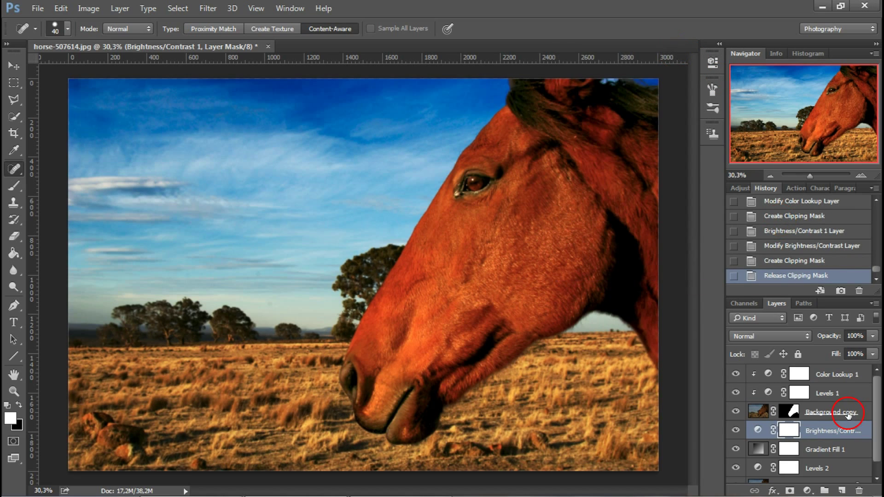
click(763, 412)
click(14, 286)
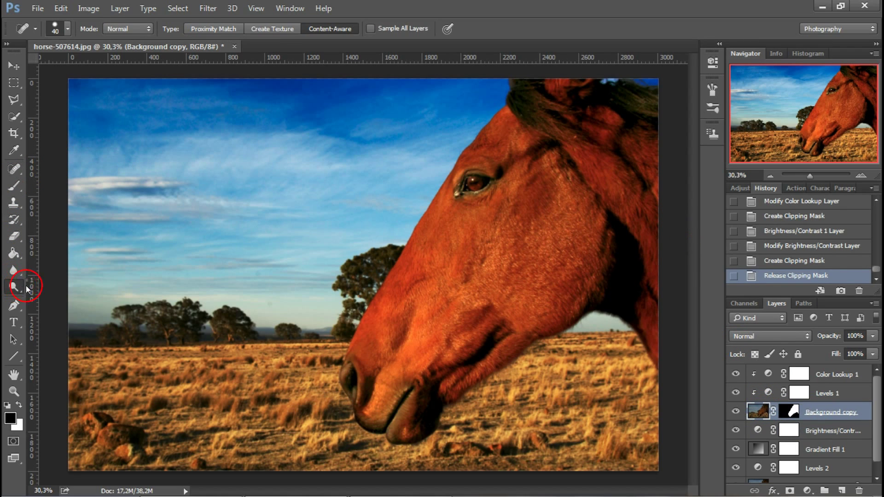
Step: Set up the Dodge tool on Midtones with a brush of about 124 px
right_click(27, 290)
click(64, 282)
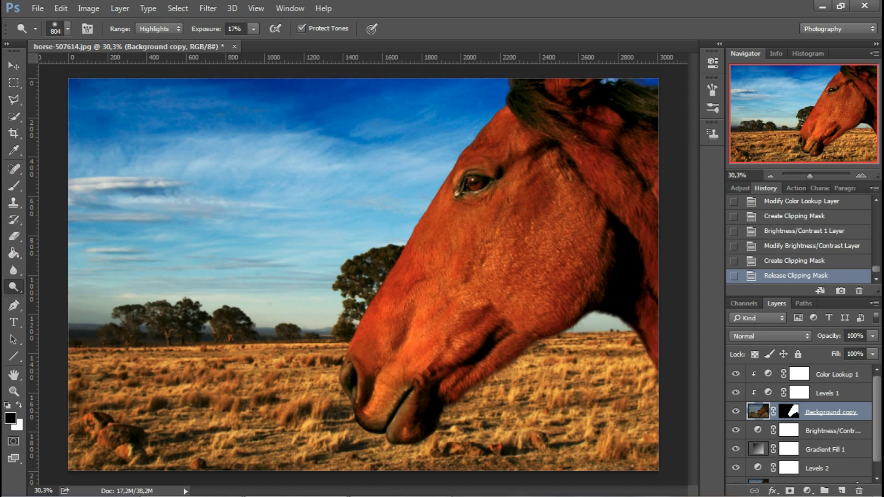
click(159, 29)
click(158, 50)
click(149, 30)
click(494, 172)
drag(495, 200, 420, 195)
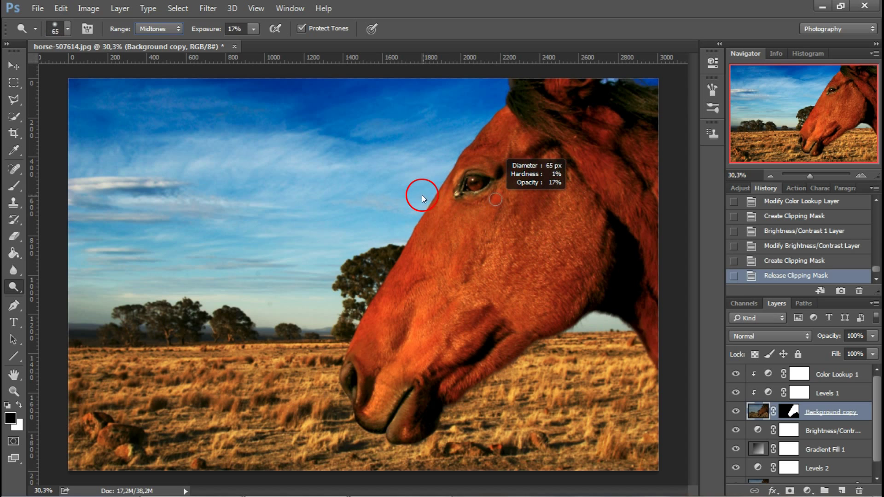
Step: Zoom to 100% on the horse's eye and dodge the iris lighter
click(861, 175)
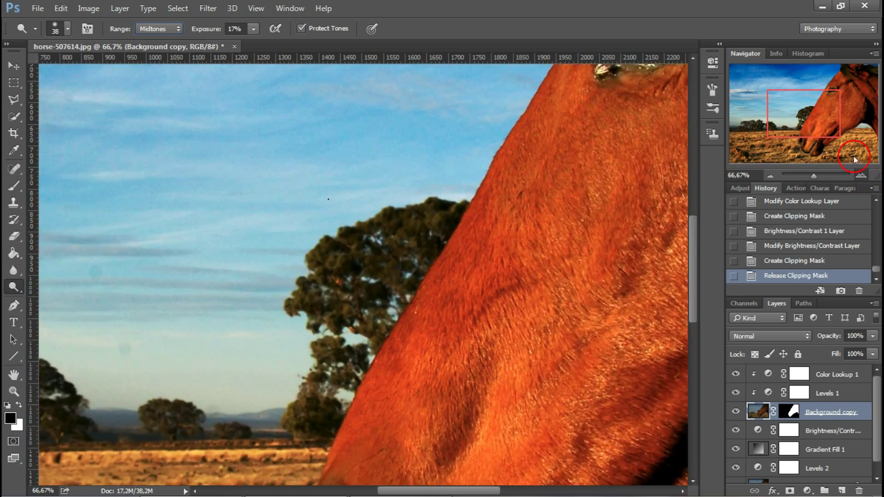
click(862, 175)
drag(797, 110, 826, 87)
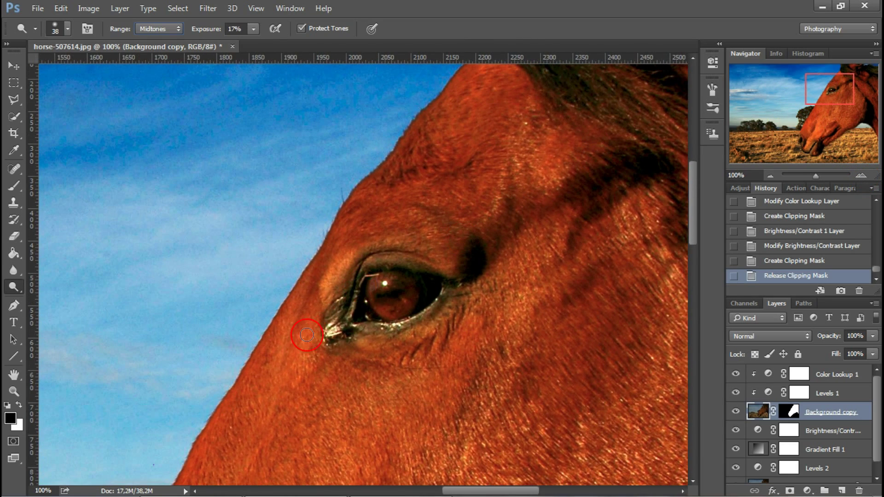
drag(435, 293, 394, 303)
mouse_move(407, 289)
mouse_down()
mouse_move(401, 301)
mouse_move(382, 279)
mouse_move(411, 283)
mouse_up()
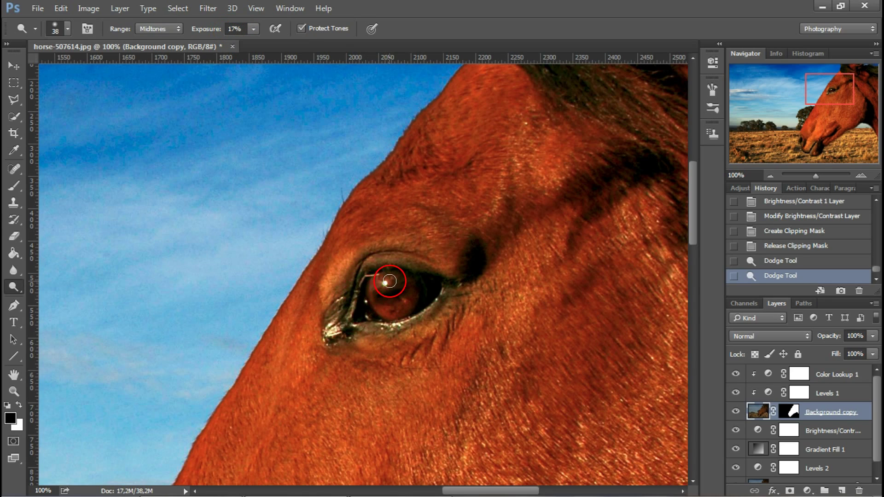
drag(396, 305, 380, 306)
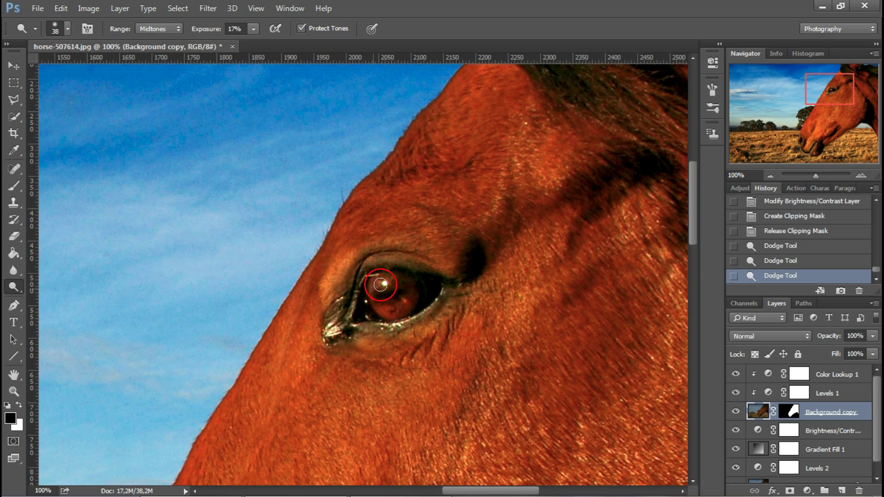
drag(381, 306, 383, 301)
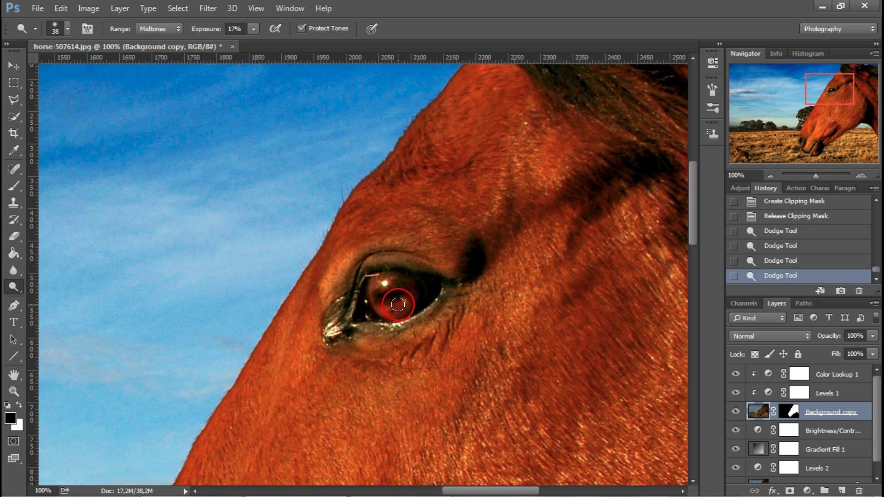
drag(381, 296, 395, 296)
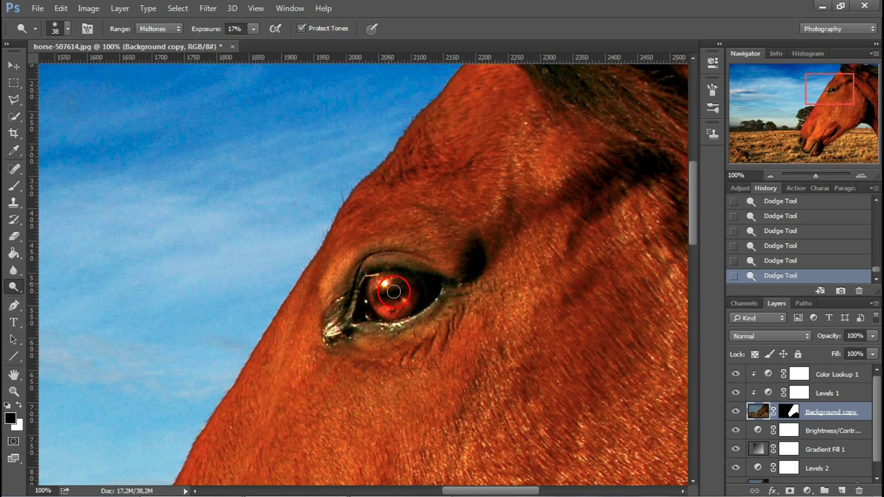
Step: Burn the horse's pupil darker with the Burn tool set to Shadows
click(12, 287)
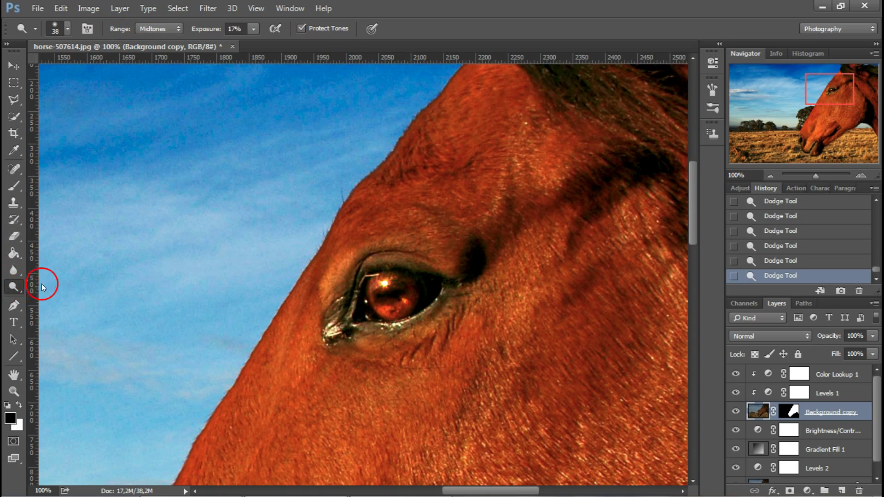
drag(37, 288, 62, 300)
click(63, 300)
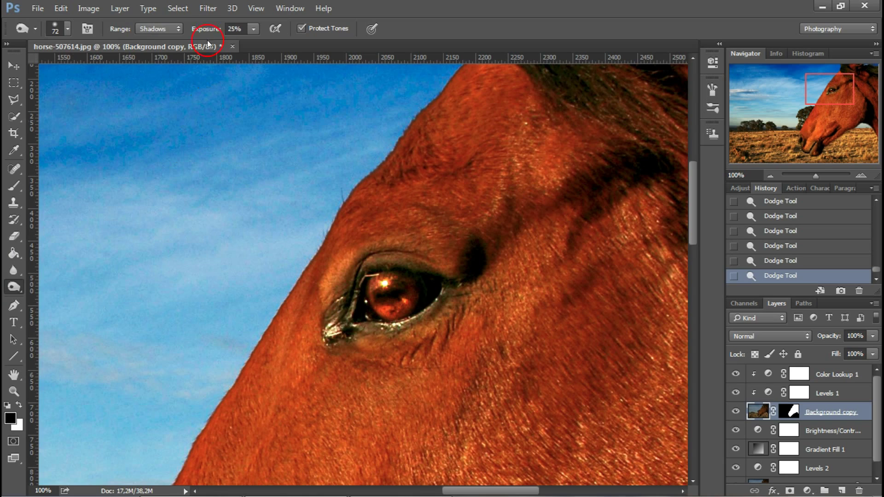
click(154, 30)
click(154, 30)
mouse_move(407, 305)
mouse_down()
mouse_move(392, 281)
mouse_move(397, 290)
mouse_move(412, 272)
mouse_move(359, 271)
mouse_move(346, 304)
mouse_move(400, 318)
mouse_up()
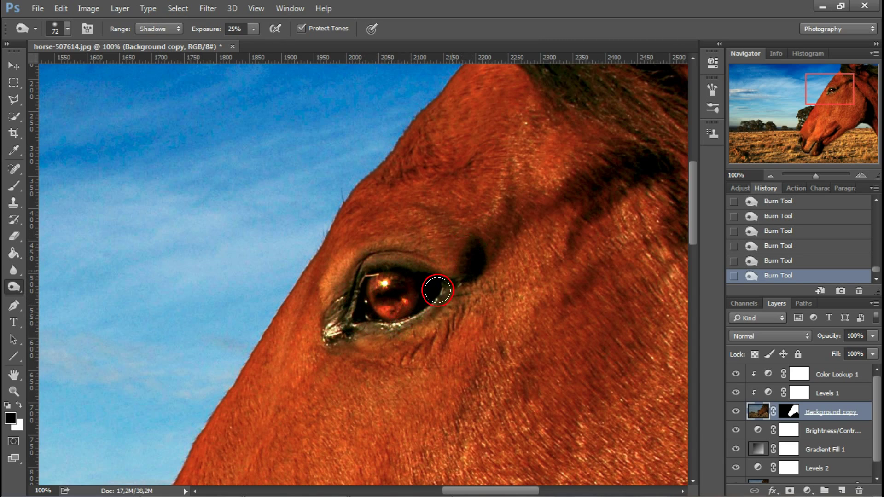
Step: Dodge the lower iris and pupil area again to brighten the eye
right_click(18, 289)
click(62, 284)
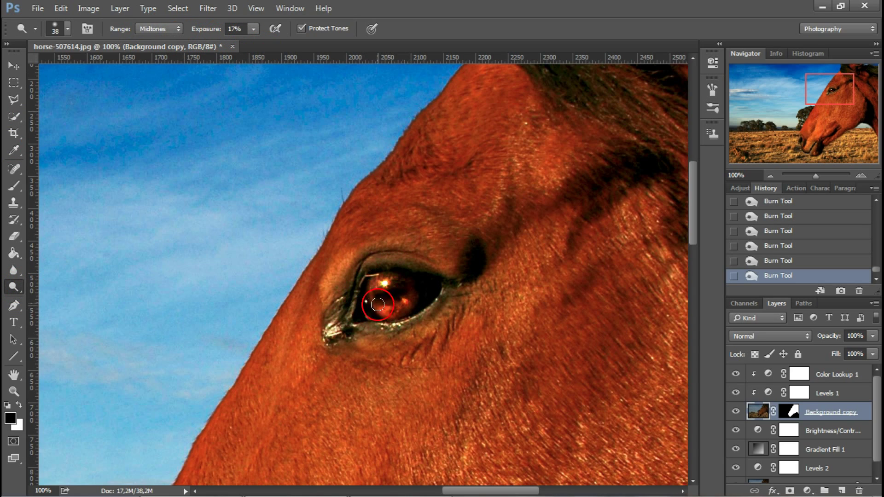
drag(394, 278, 392, 313)
mouse_move(410, 283)
mouse_down()
mouse_move(403, 309)
mouse_move(366, 284)
mouse_move(373, 313)
mouse_up()
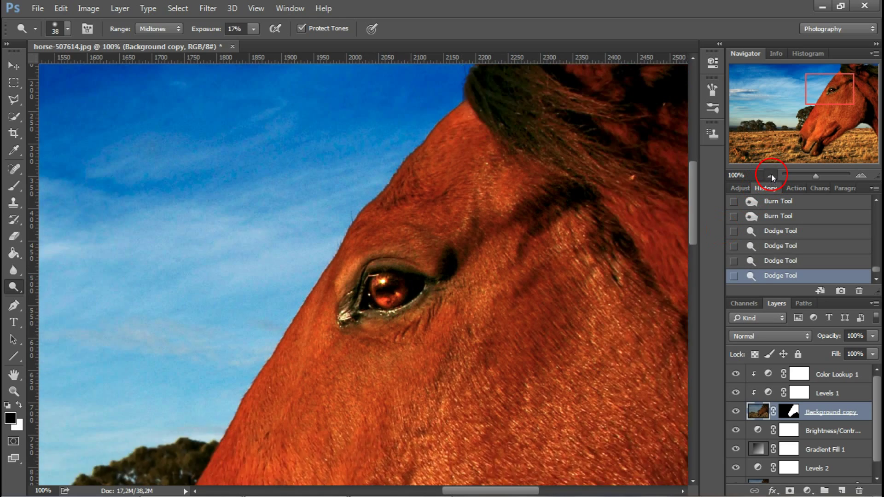
click(771, 175)
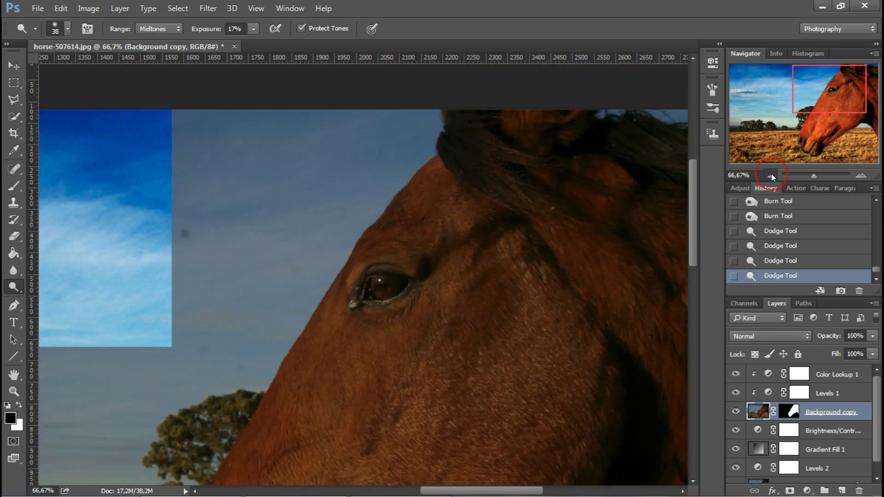
Step: Step History back to the earlier Burn state, undoing the later eye strokes
click(772, 176)
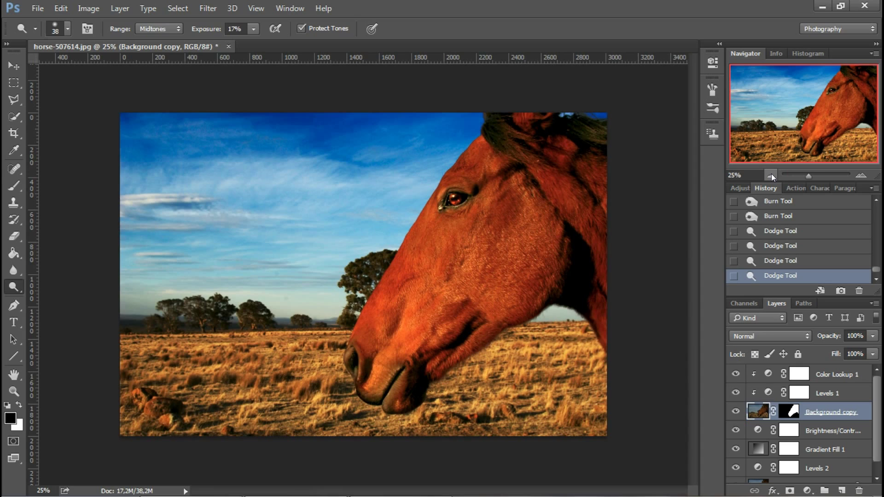
click(789, 363)
click(782, 245)
click(777, 231)
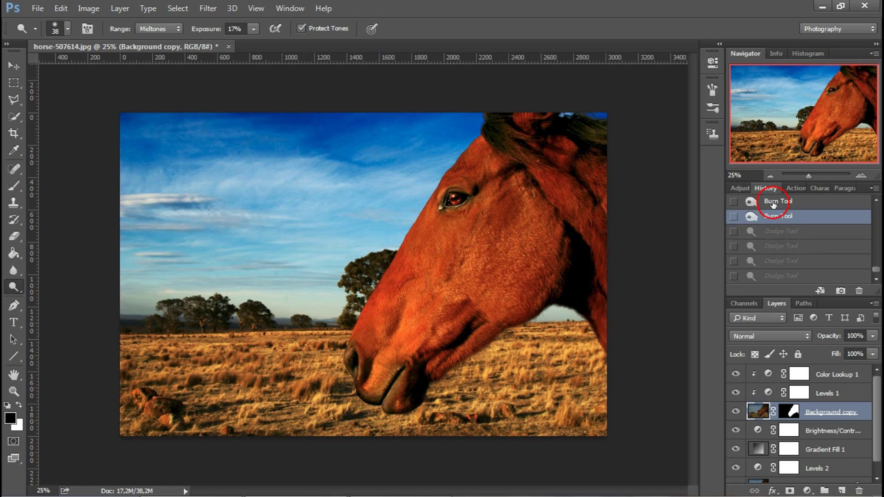
click(774, 202)
scroll(783, 203, up, 2)
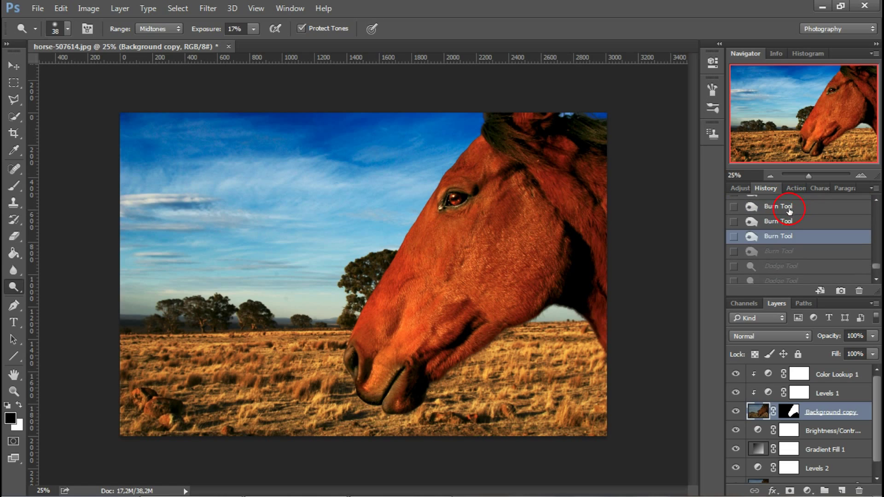
click(774, 225)
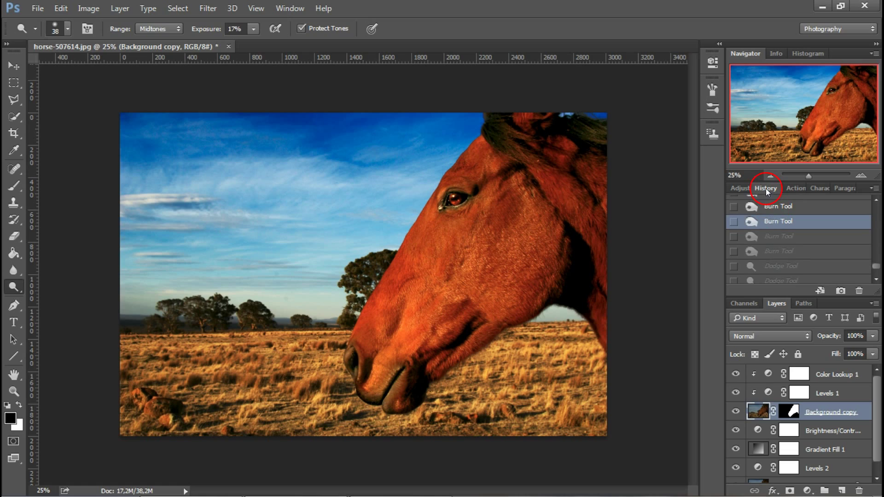
click(776, 207)
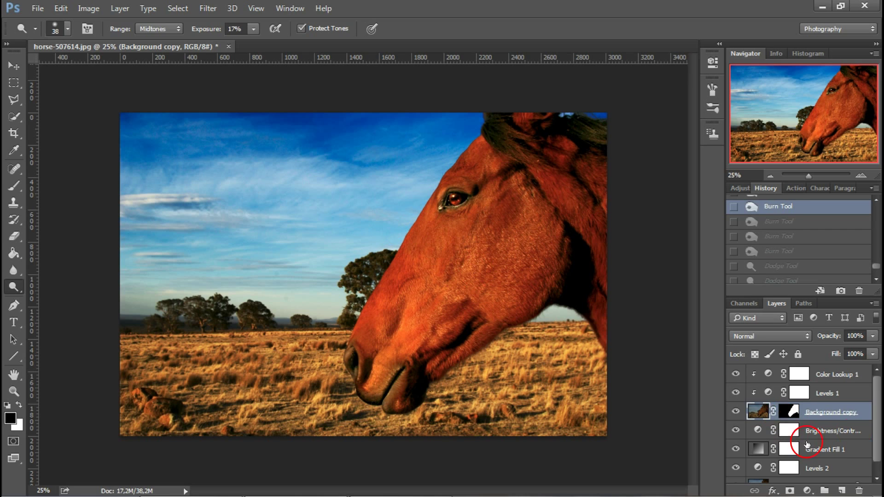
scroll(880, 404, down, 1)
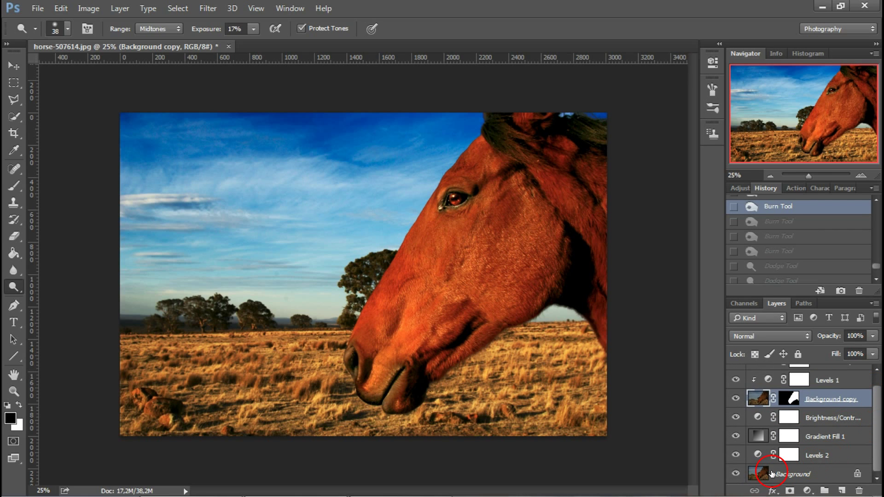
Step: Zoom in on the sky beside the horse's head and make the Background layer active
click(857, 176)
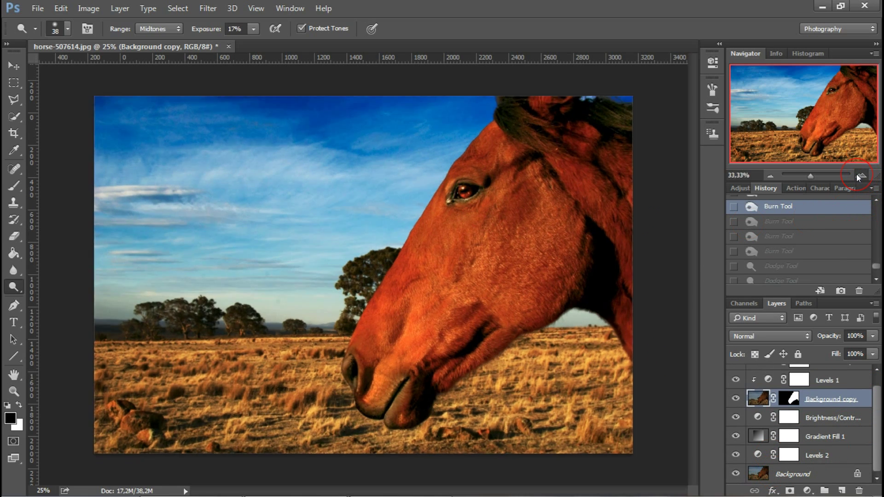
click(858, 175)
mouse_move(793, 114)
mouse_down()
mouse_move(830, 100)
mouse_move(801, 85)
mouse_up()
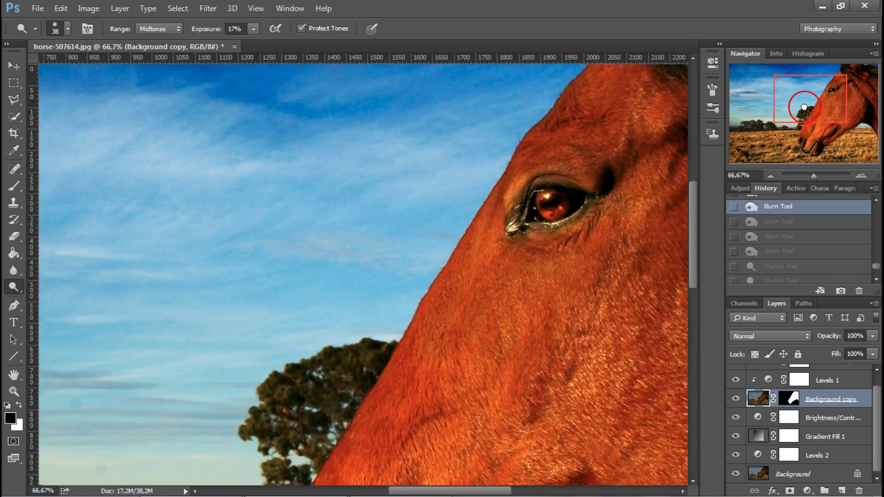
drag(801, 84, 804, 103)
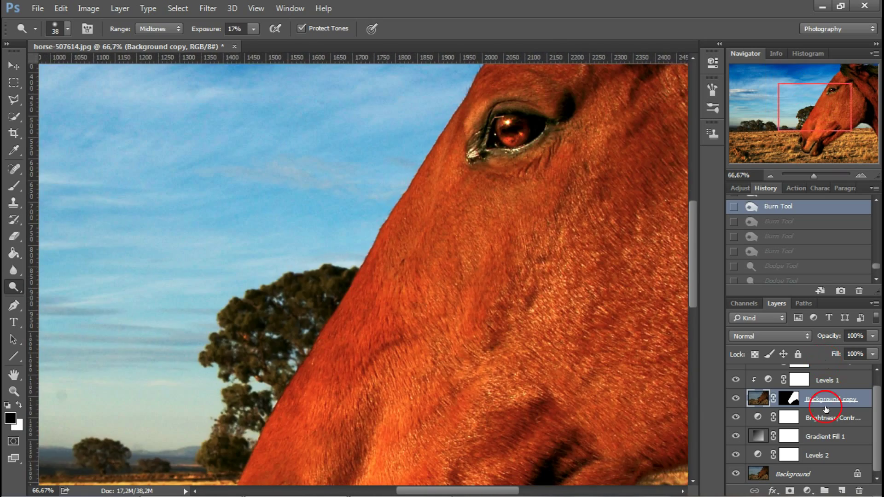
click(758, 472)
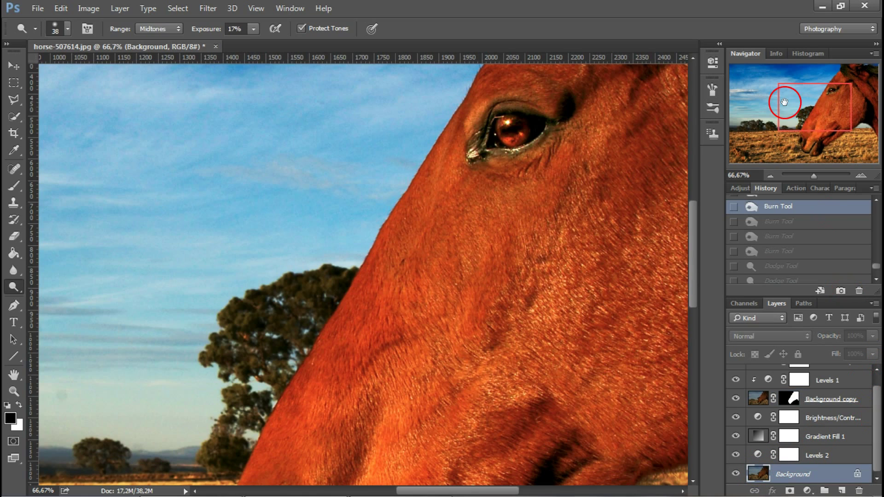
drag(785, 99, 800, 87)
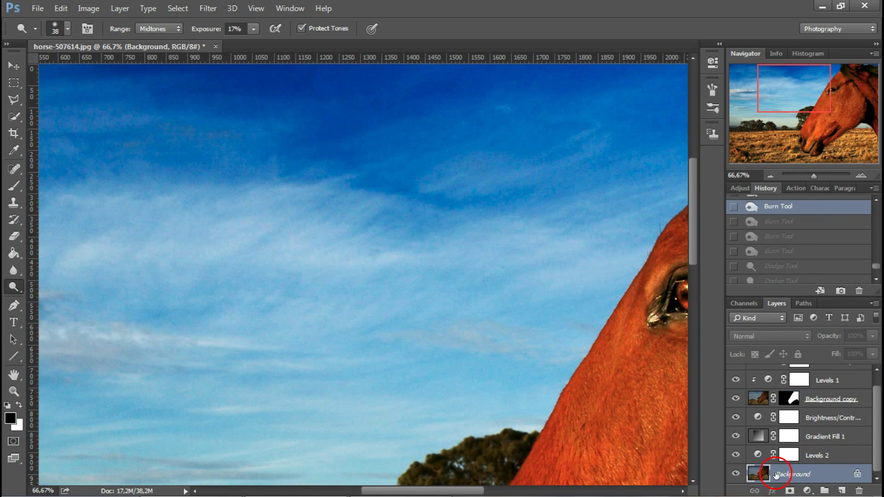
Step: Apply a Surface Blur with Radius 8 and Threshold 18 to the Background layer
click(207, 9)
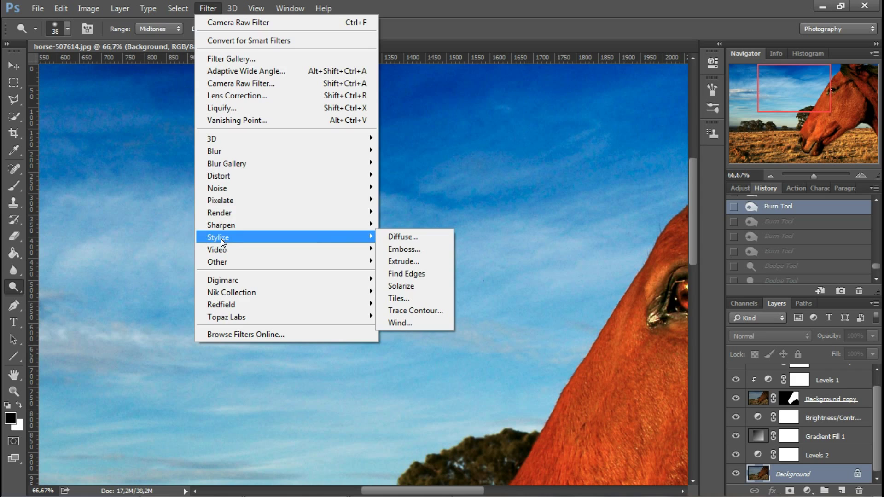
mouse_move(214, 151)
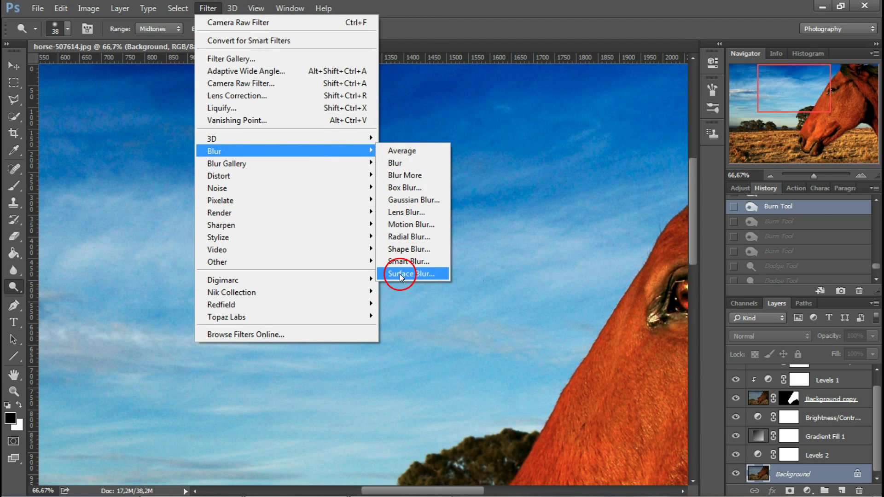
click(405, 274)
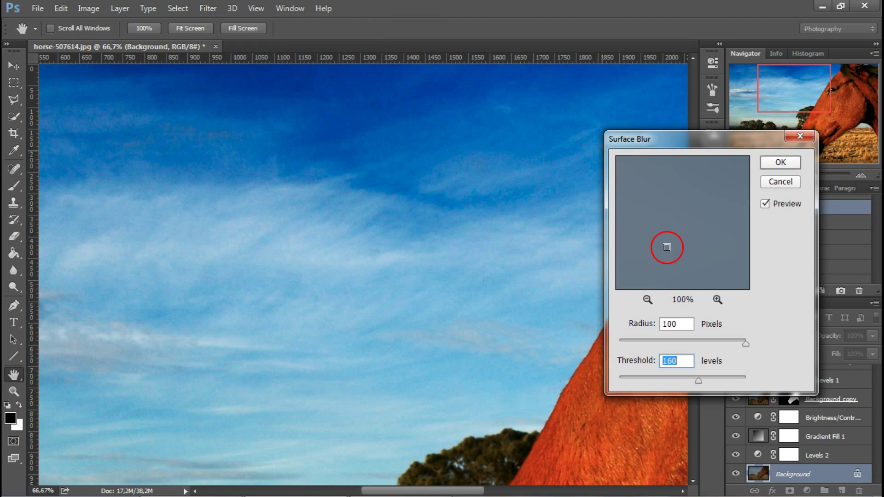
drag(698, 381, 639, 382)
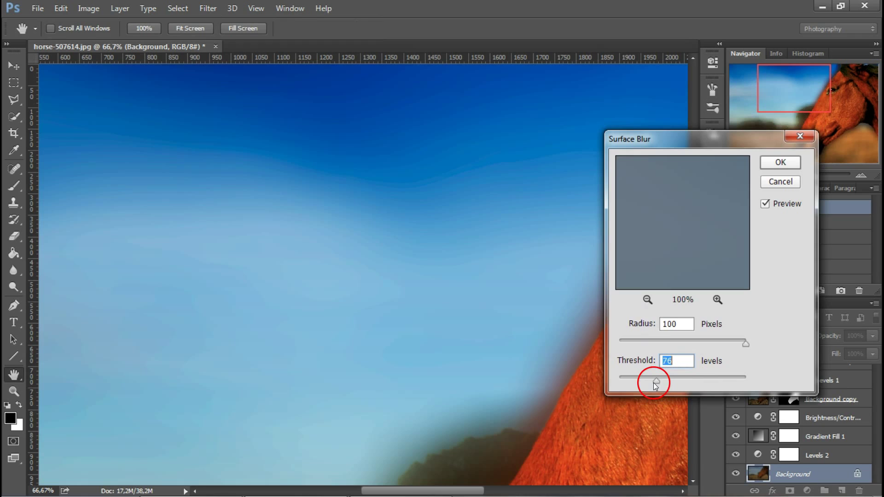
drag(746, 344, 629, 344)
drag(640, 382, 628, 382)
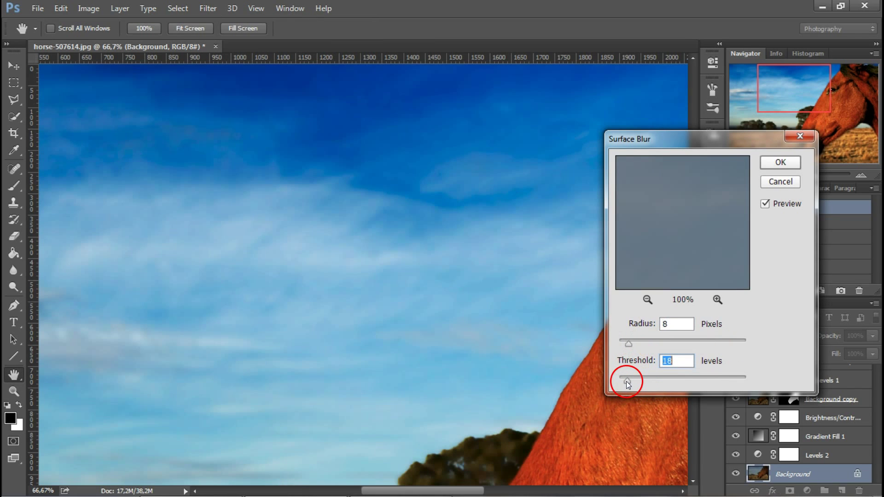
click(780, 164)
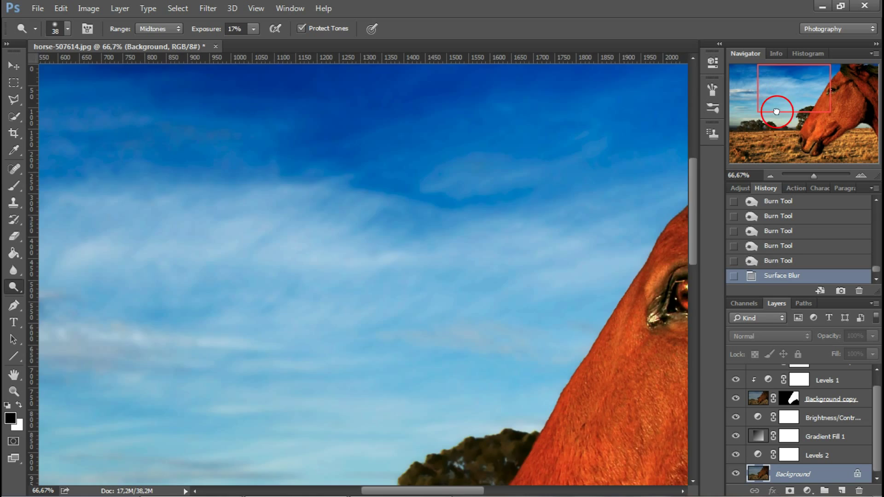
Step: Undo the Surface Blur in History, keeping it as the History Brush source, on the Background layer
drag(775, 108, 743, 145)
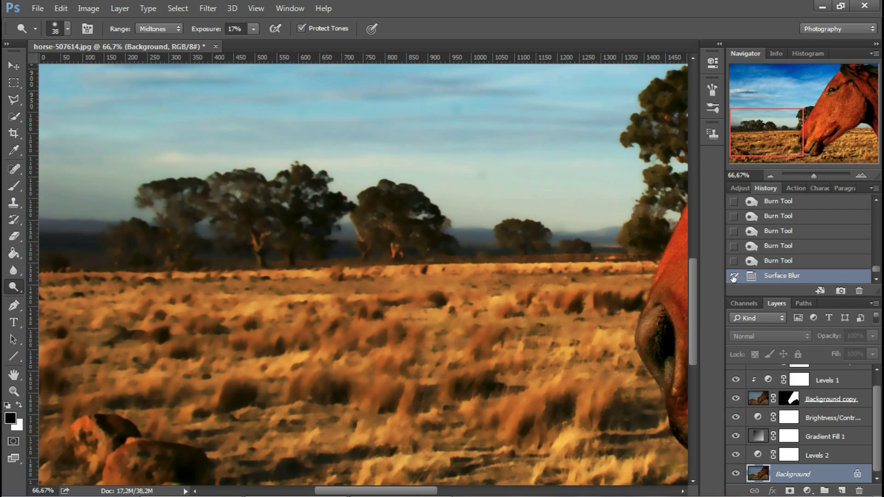
click(783, 261)
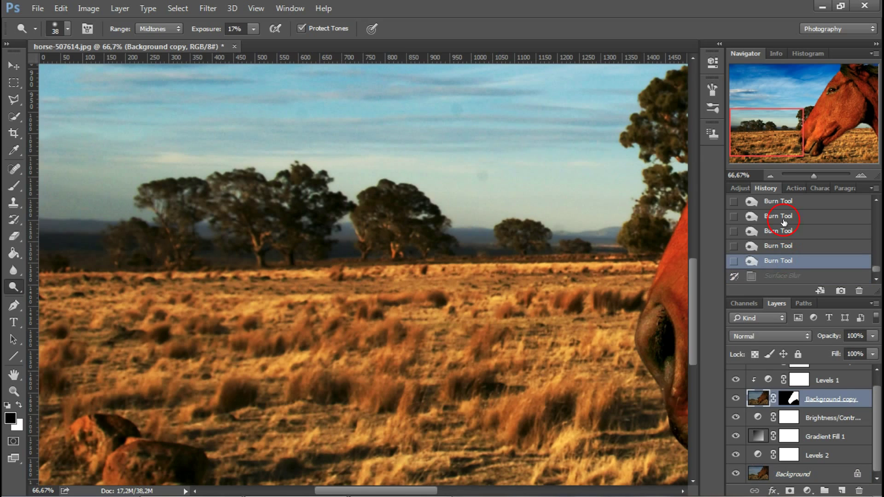
drag(803, 69, 806, 68)
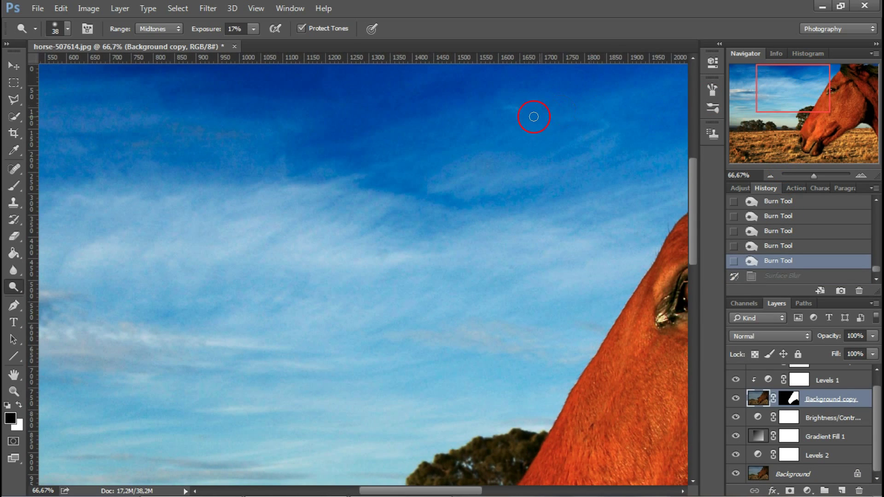
click(785, 474)
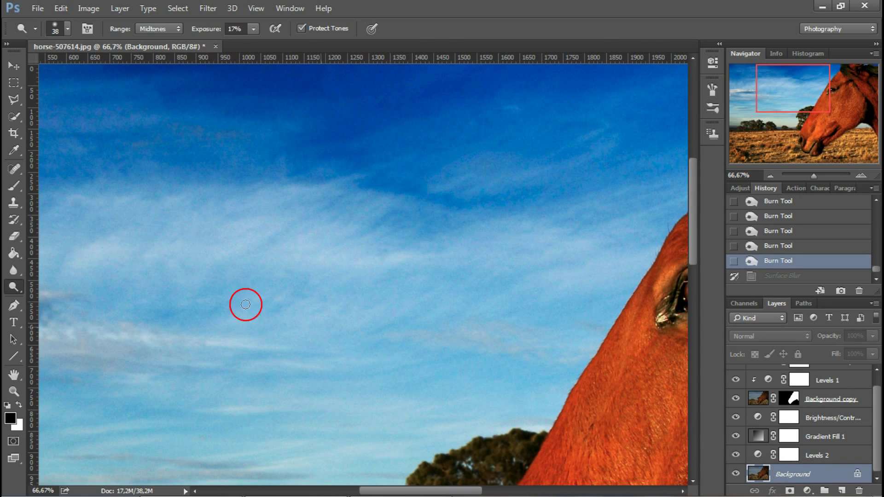
right_click(16, 220)
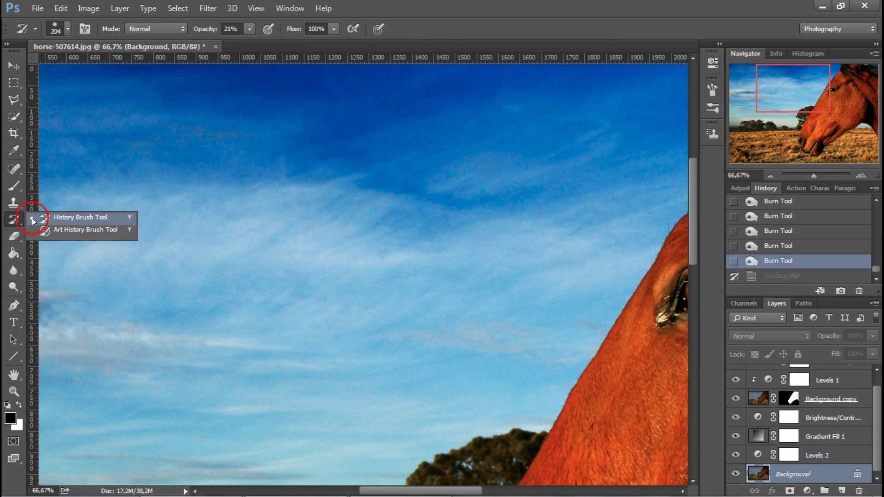
Step: Choose the History Brush, make first sky strokes, and set its opacity to 100%
click(64, 217)
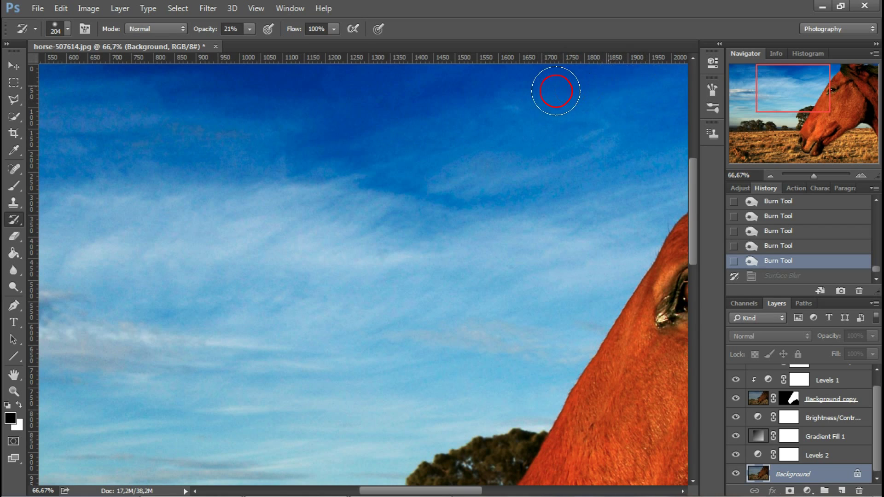
drag(571, 89, 545, 103)
click(414, 145)
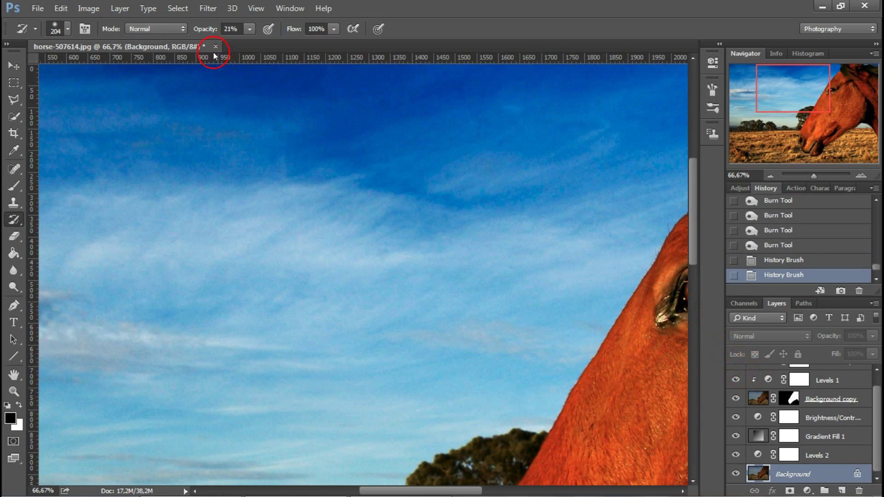
click(249, 30)
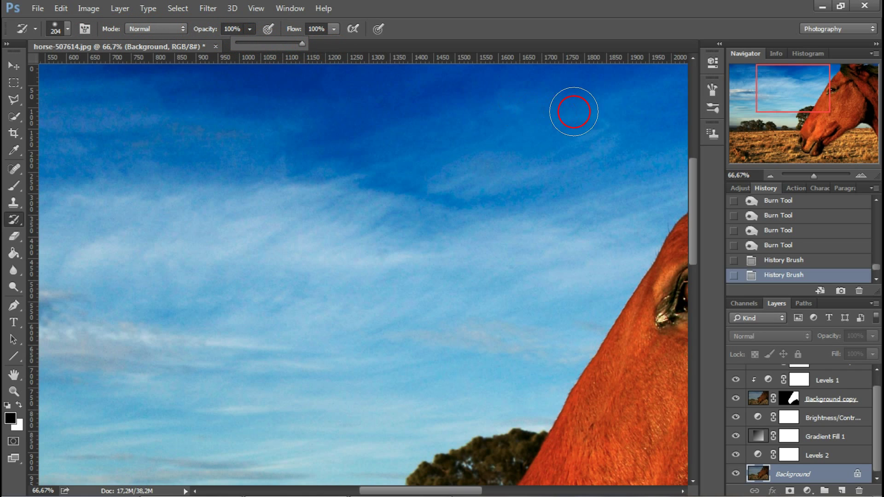
click(551, 107)
Step: Paint the smoothed sky back across the upper sky, beside the head and above the mane
drag(664, 85, 355, 92)
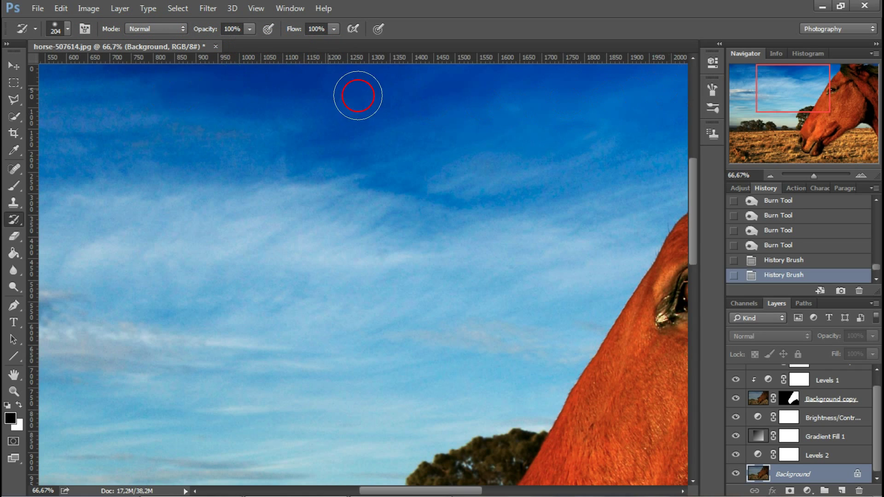
drag(479, 200, 625, 185)
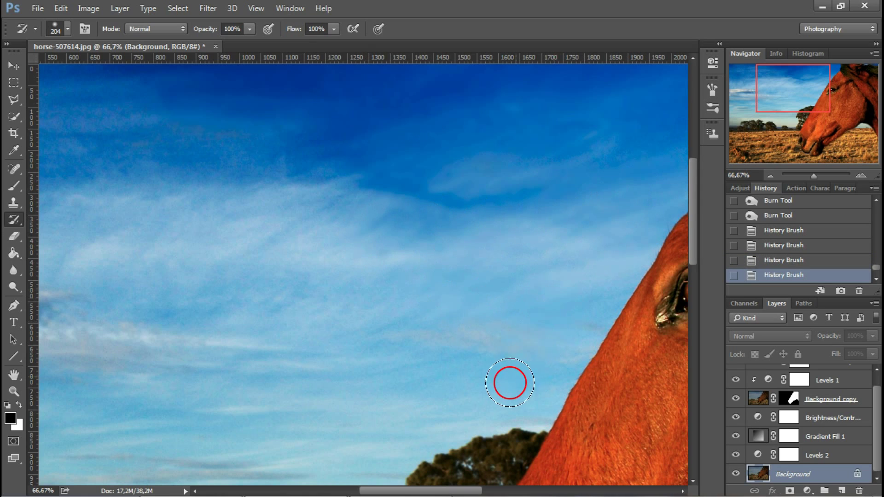
drag(509, 369, 594, 256)
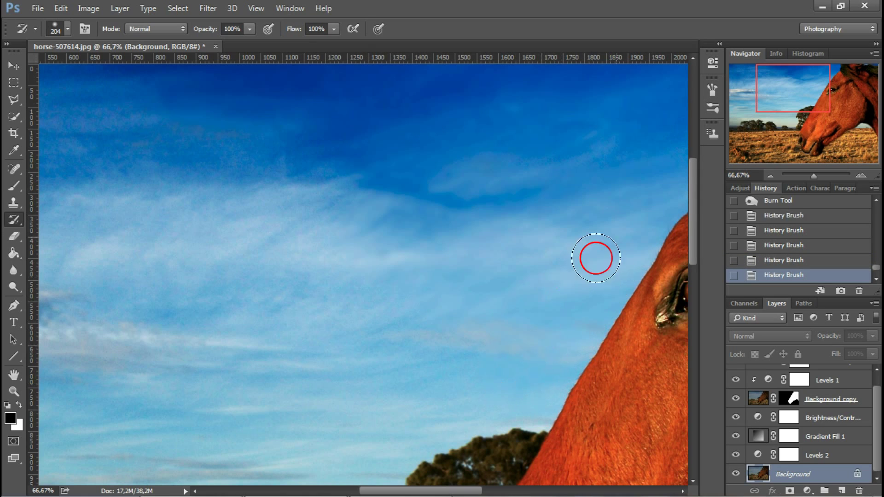
drag(782, 95, 829, 95)
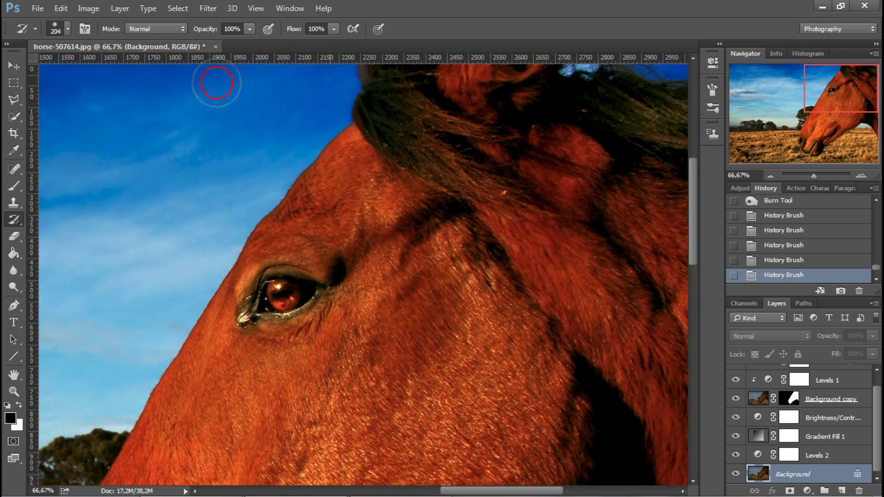
drag(198, 109, 216, 111)
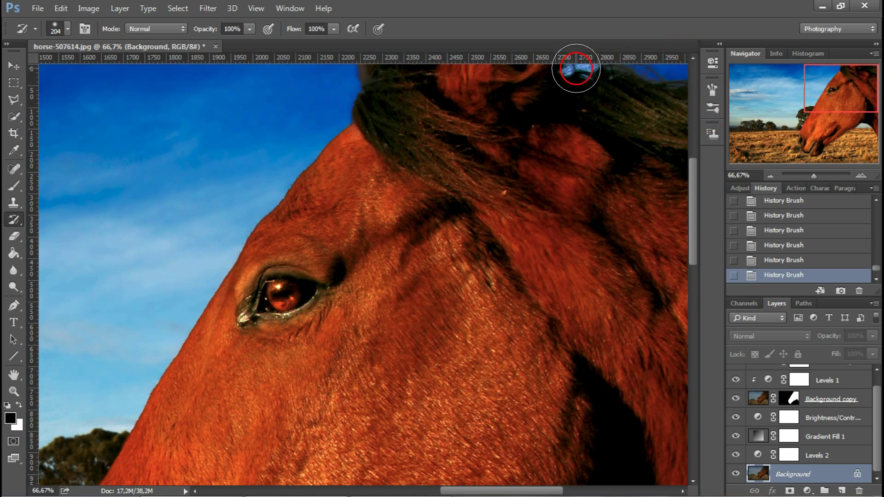
key(Home)
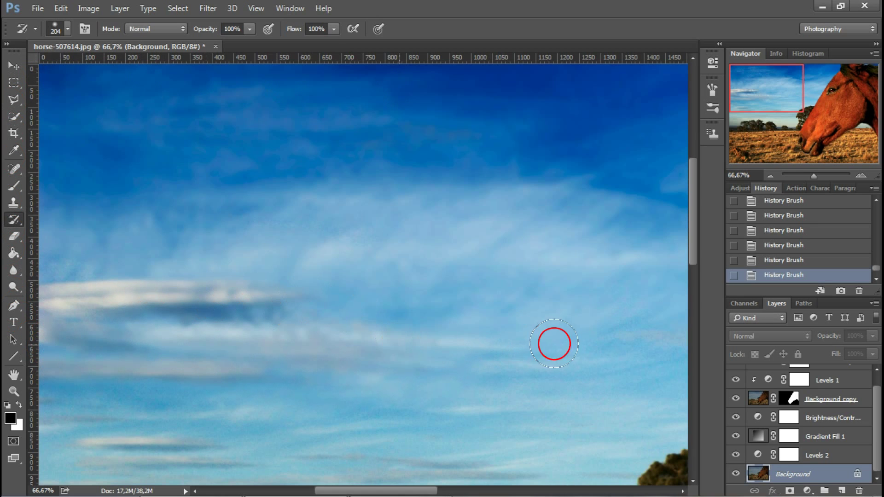
drag(773, 121, 771, 104)
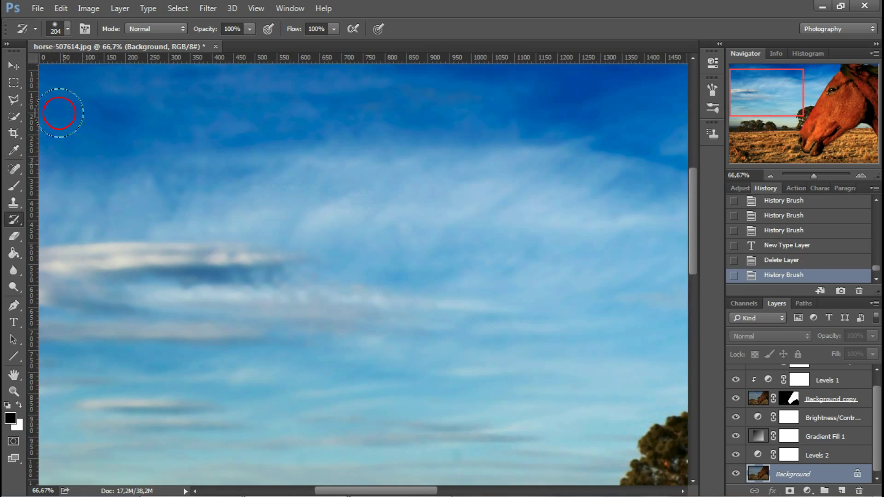
mouse_move(754, 138)
mouse_down()
mouse_move(792, 84)
mouse_move(837, 111)
mouse_move(823, 84)
mouse_up()
Step: Zoom out to view the whole finished photo, then zoom in slightly
key(ctrl+minus)
key(ctrl+minus)
key(ctrl+minus)
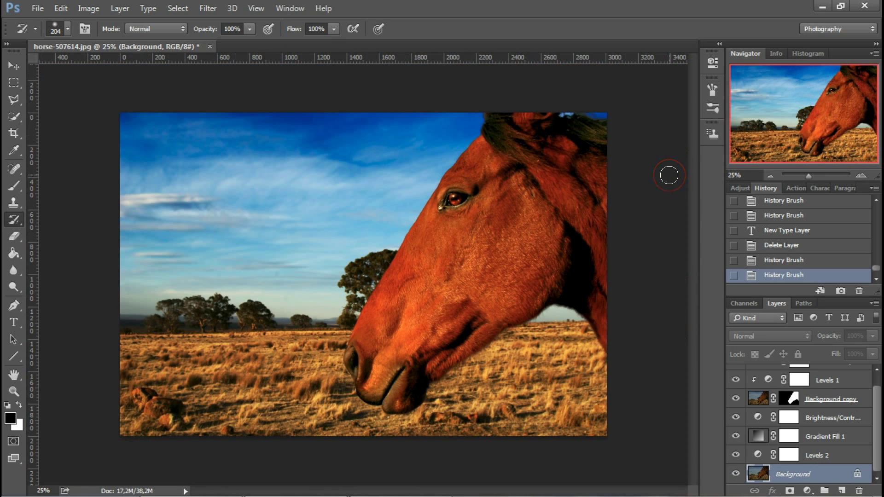
drag(622, 182, 644, 177)
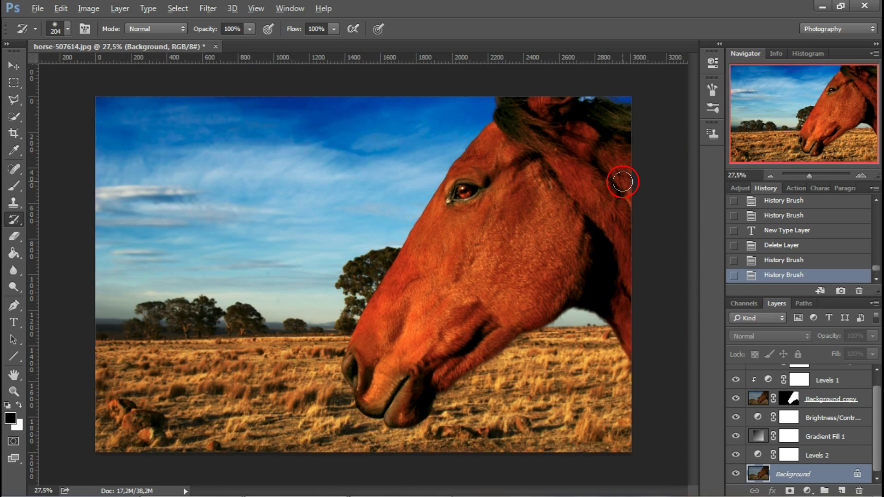